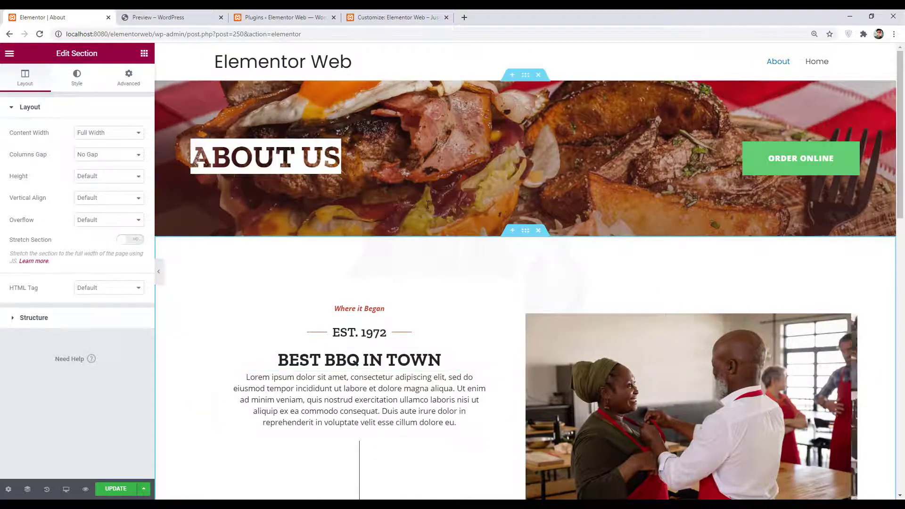
scroll(428, 204, down, 9)
scroll(428, 208, down, 6)
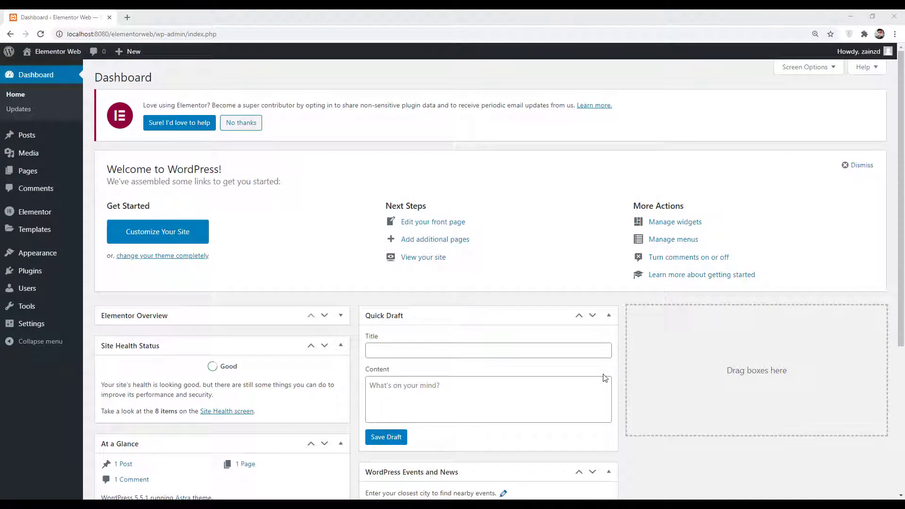
Search the WordPress theme directory for the "hello elementor" theme.
mouse_move(71, 253)
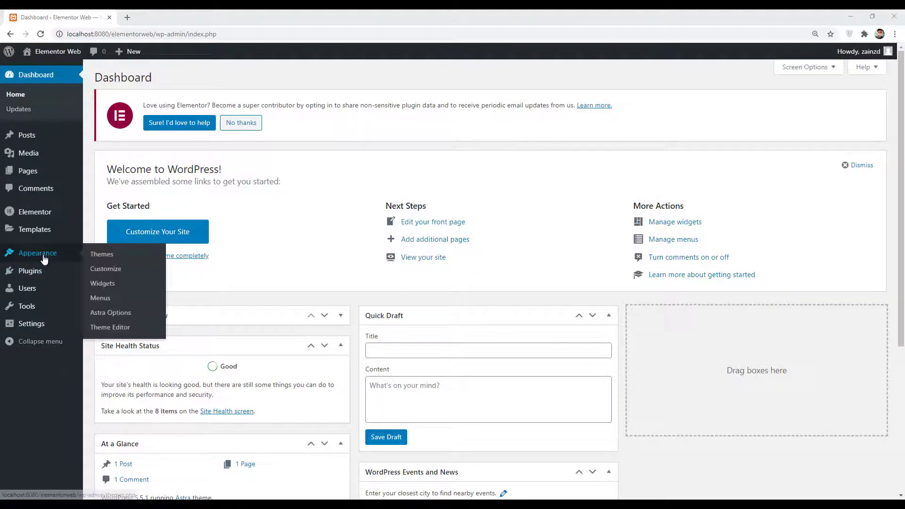
click(118, 257)
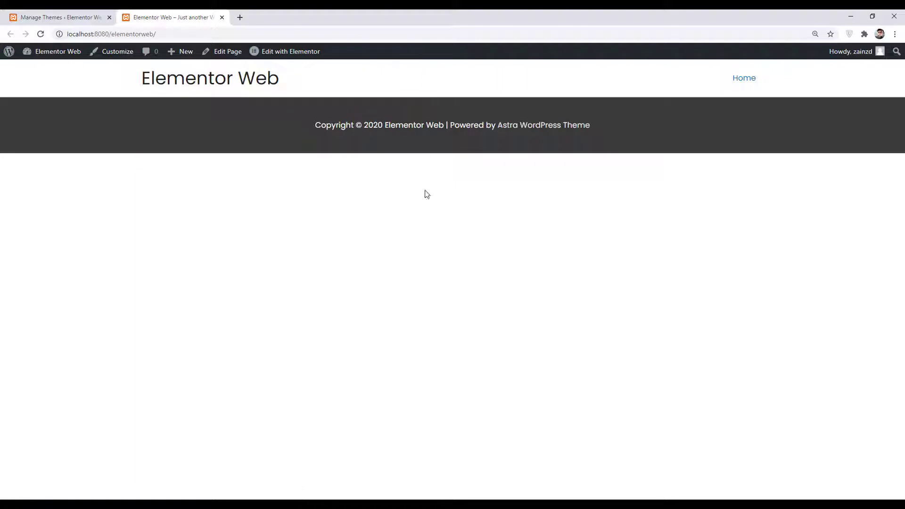
click(66, 14)
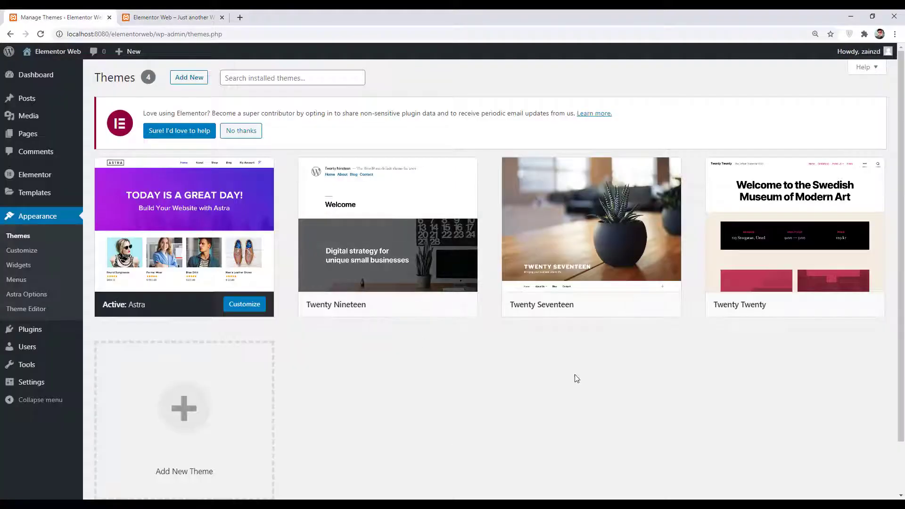
click(202, 78)
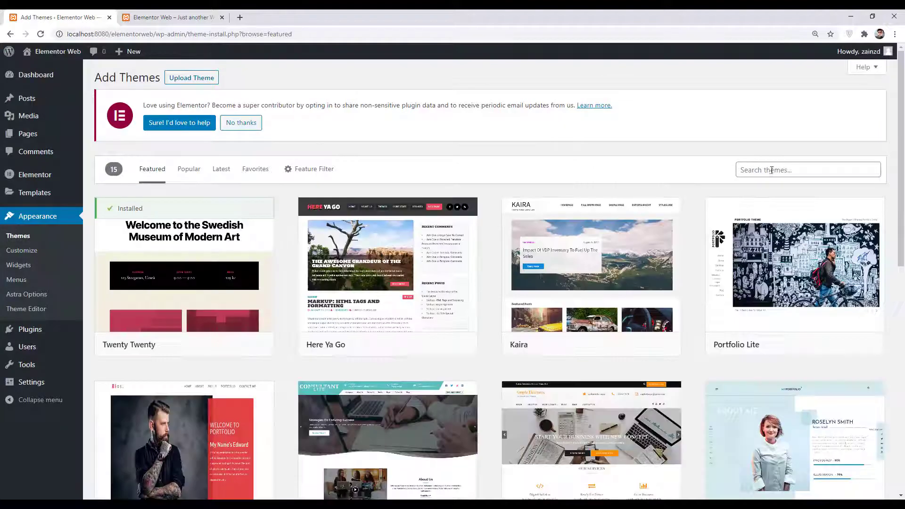
click(764, 174)
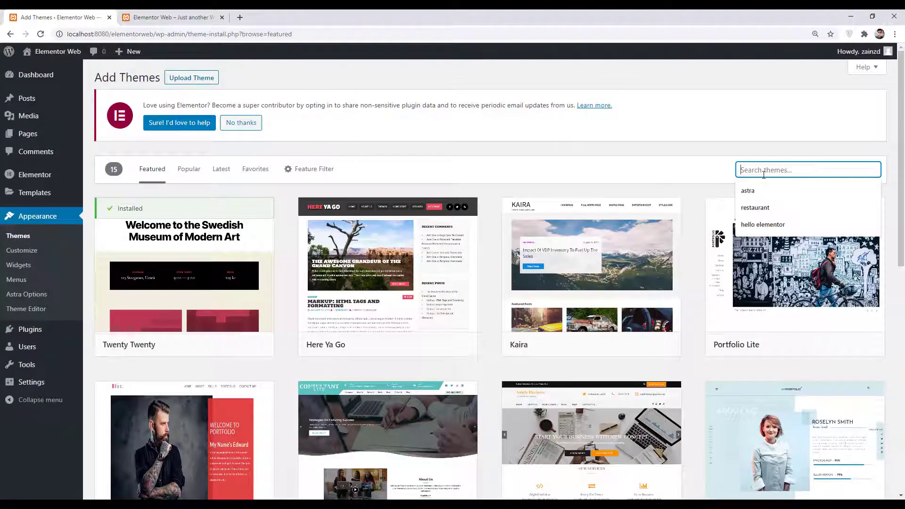
click(803, 225)
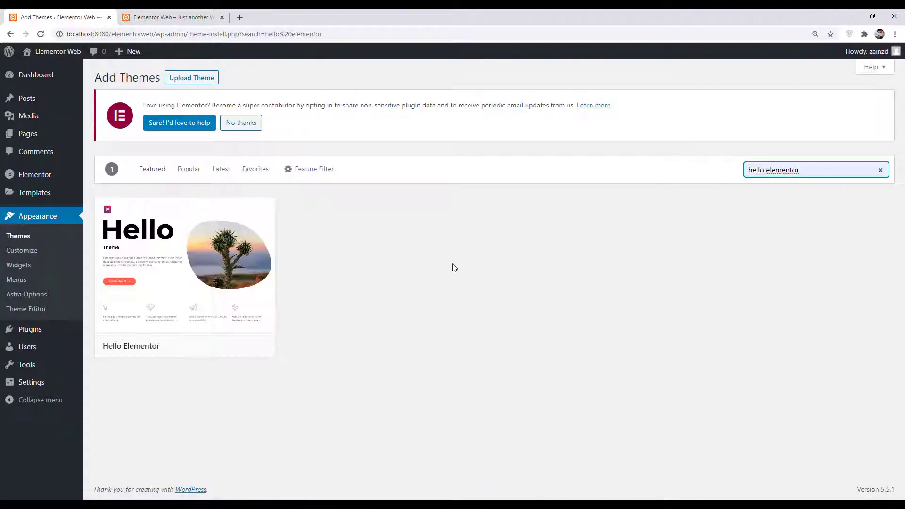
mouse_move(151, 287)
Open the existing Home page from the site's page list for editing with Elementor.
click(260, 17)
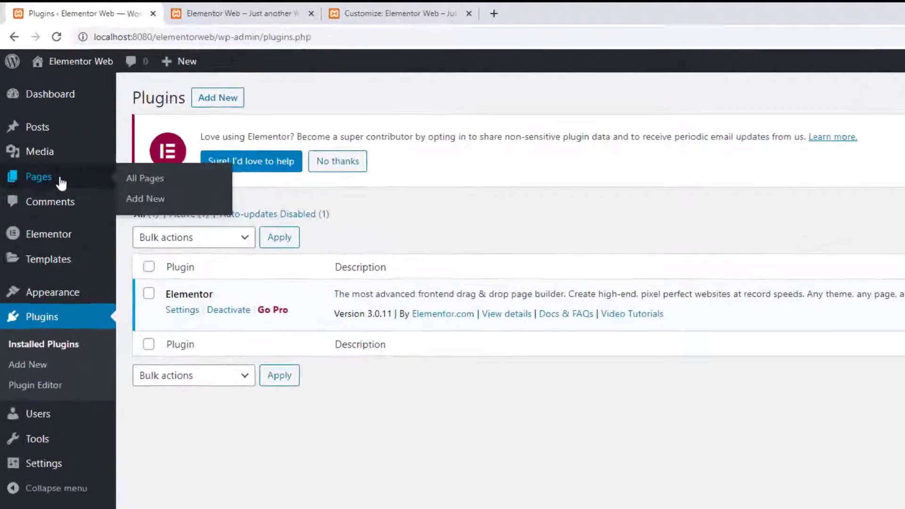
click(21, 134)
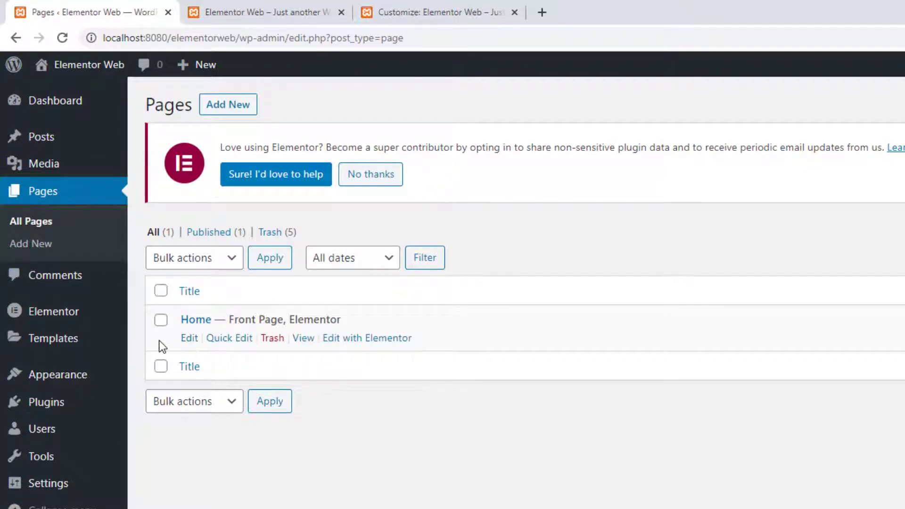
click(368, 340)
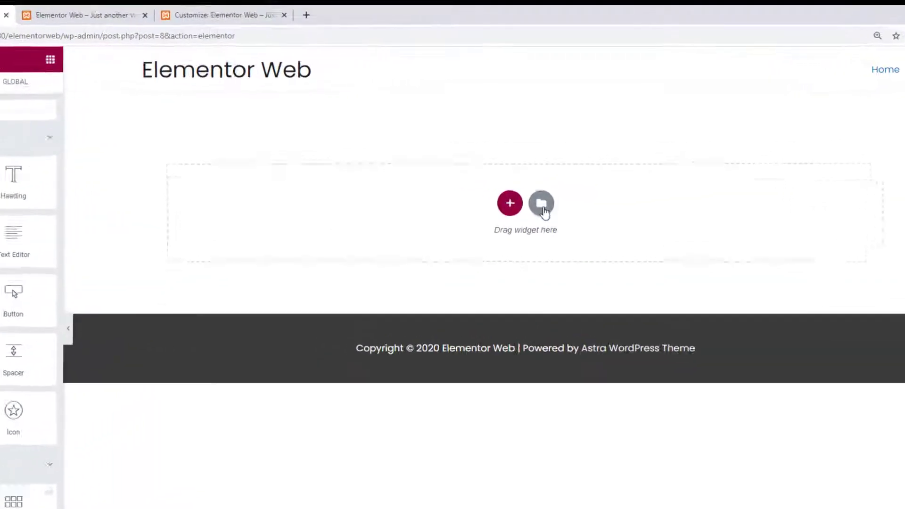
Search the Elementor library's page templates for "restaurant" and look through the matching designs.
click(542, 206)
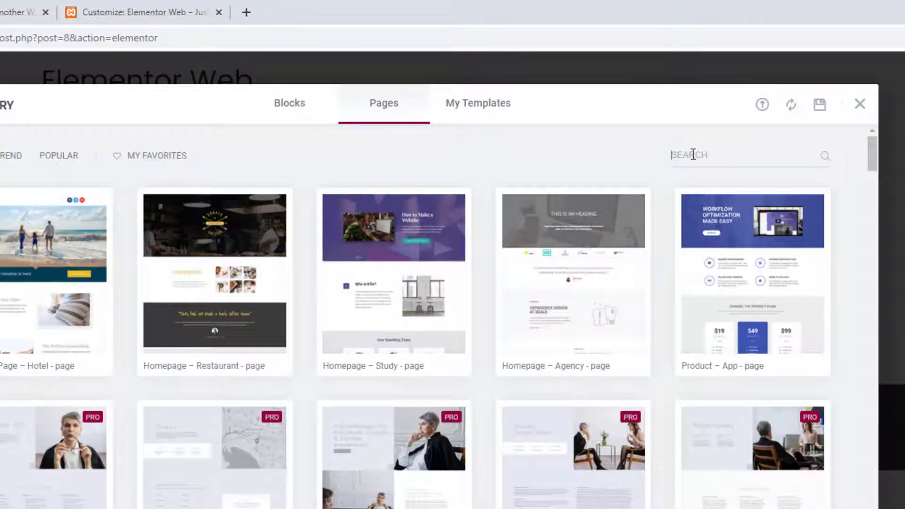
click(693, 154)
text(restaurant)
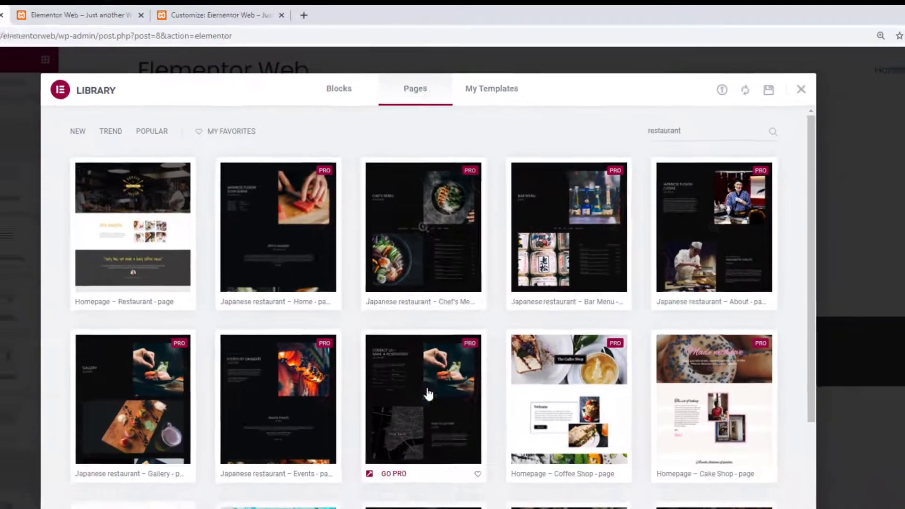
mouse_move(87, 308)
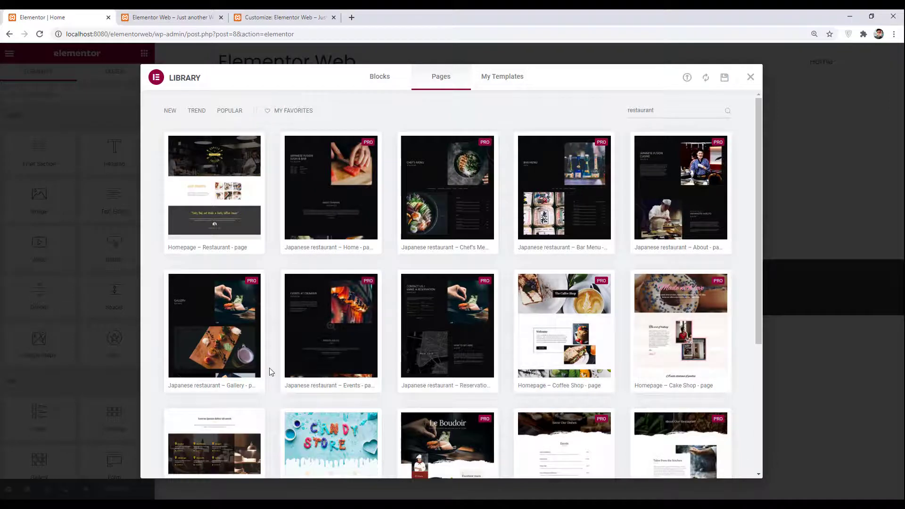
scroll(622, 366, down, 5)
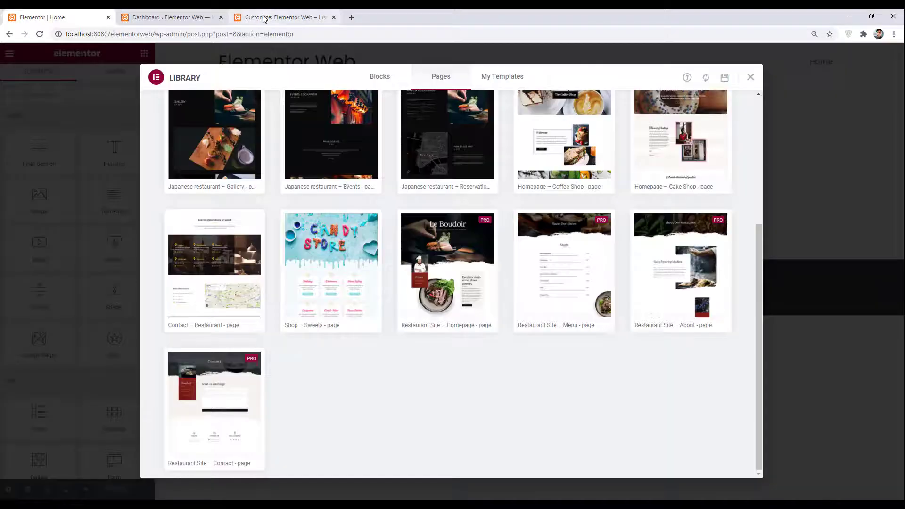
Search the plugin directory for "Envato Elements", and install and activate the Envato Elements – Photos & Elementor Templates plugin.
click(134, 19)
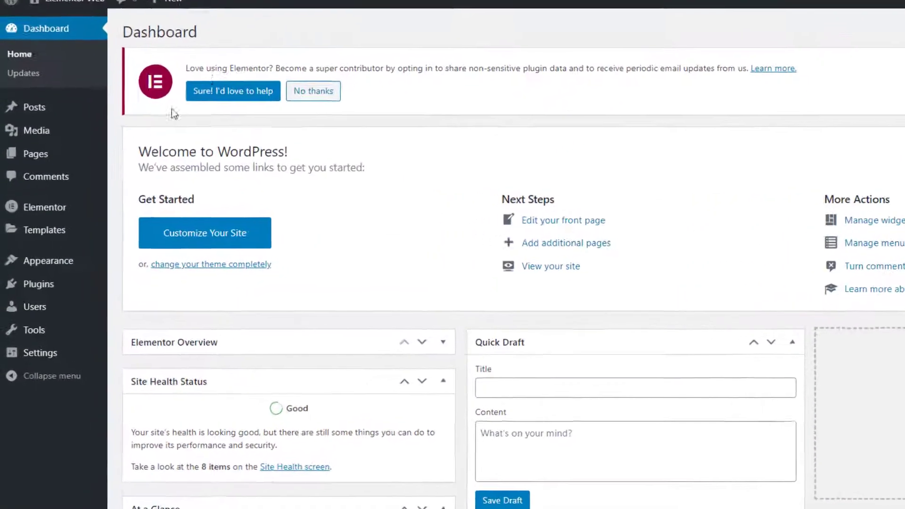
mouse_move(62, 275)
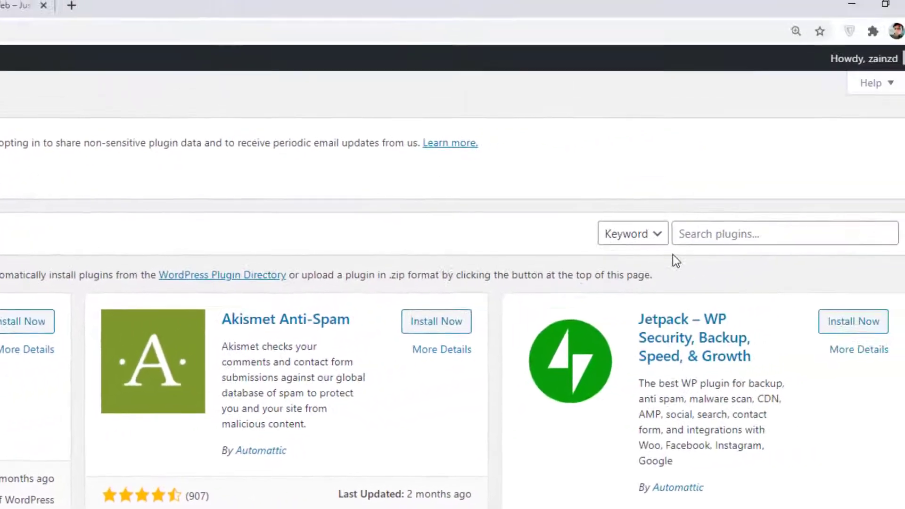
click(692, 240)
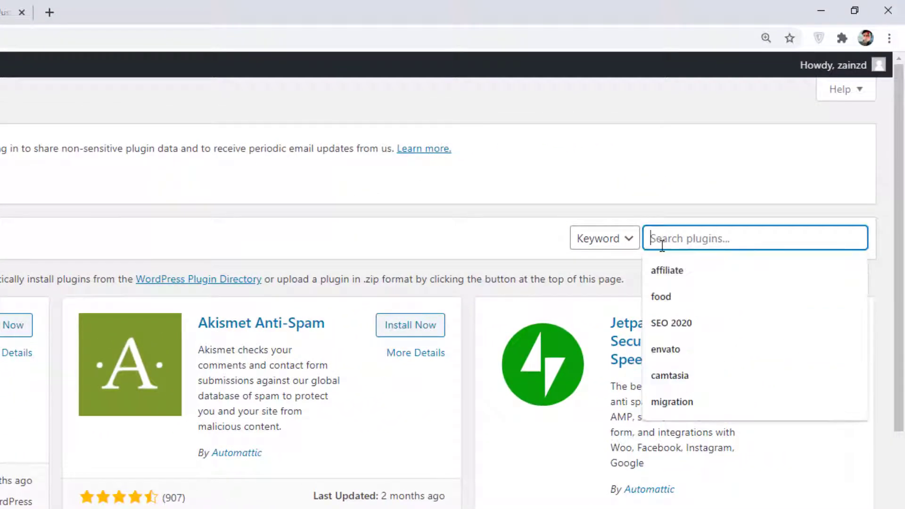
text(Envat)
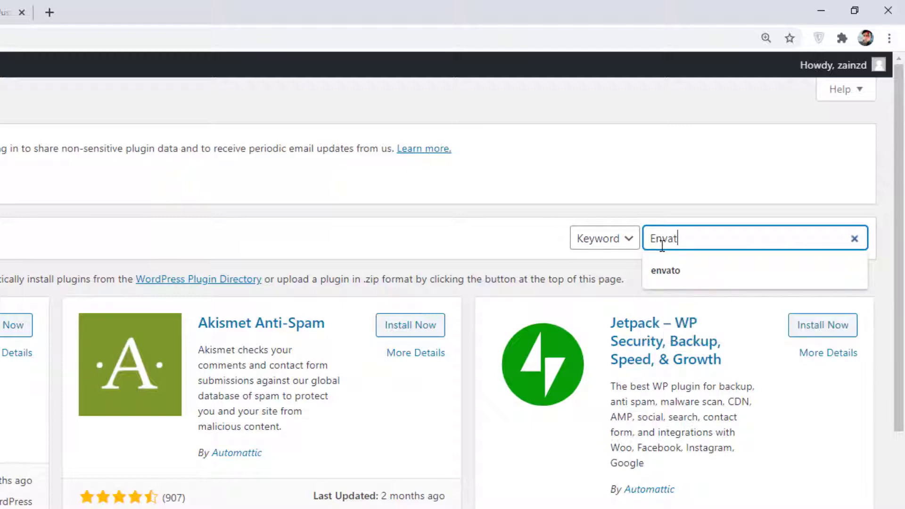
text(o Elem)
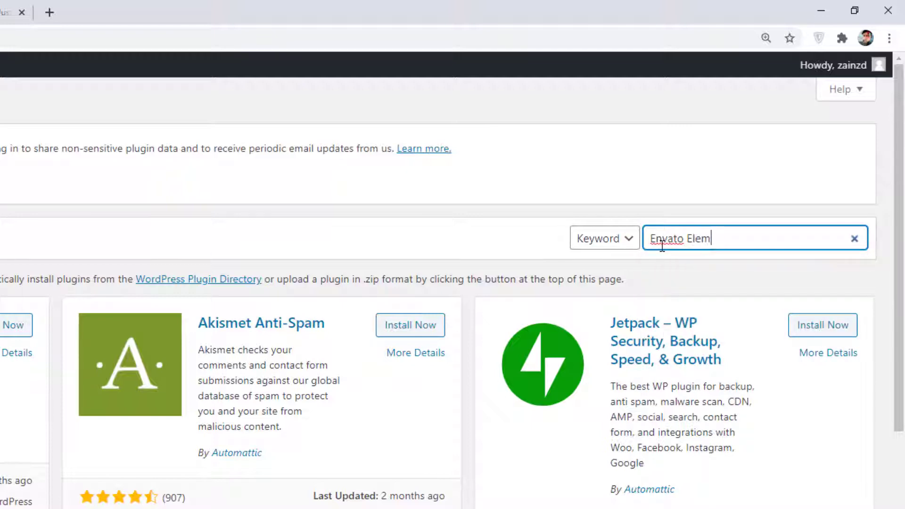
text(ents)
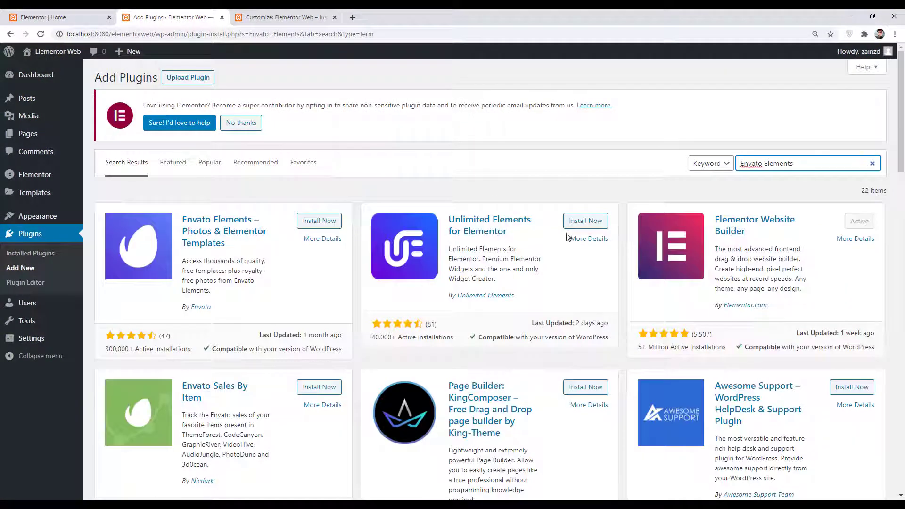
click(314, 221)
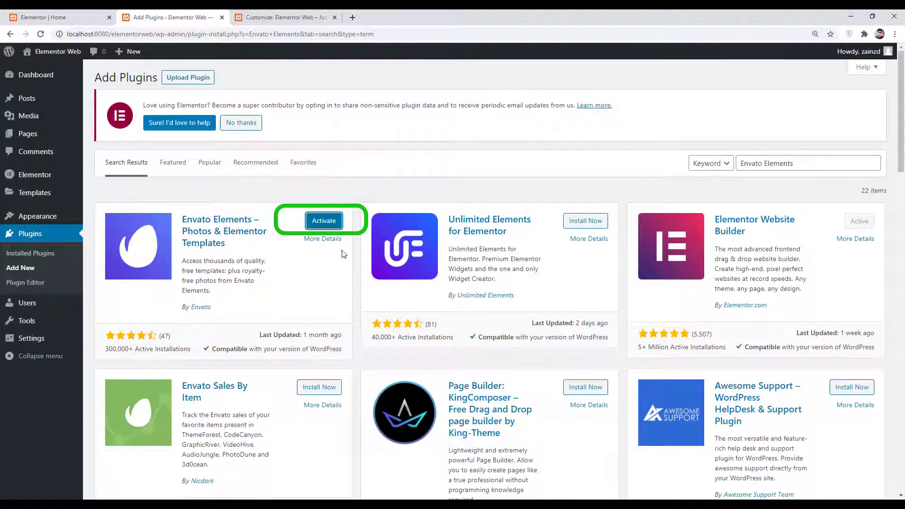
click(324, 224)
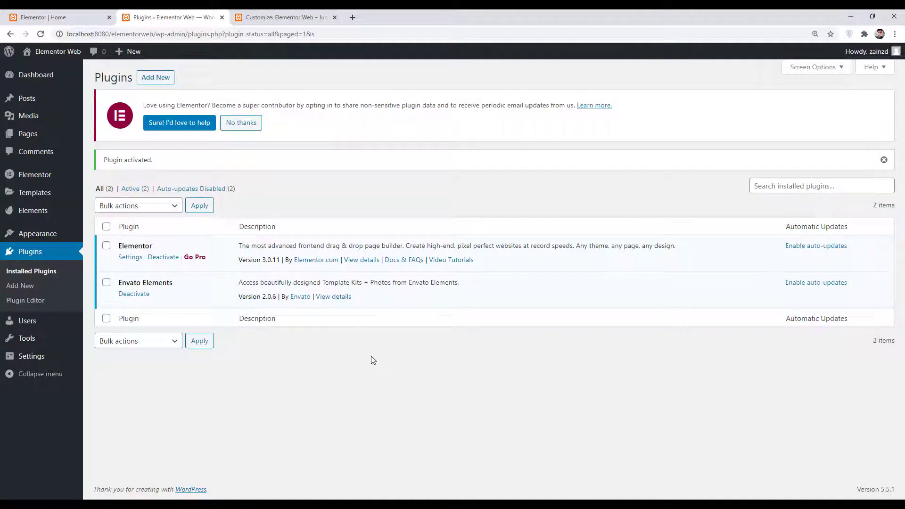
Reload the Home page's Elementor editor with the template library closed, and open the Envato Elements library from the empty section.
click(64, 18)
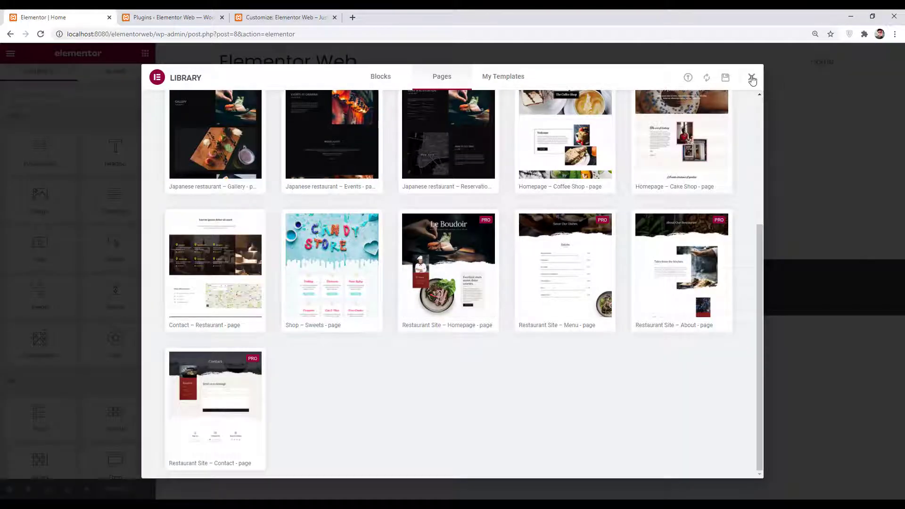
click(752, 79)
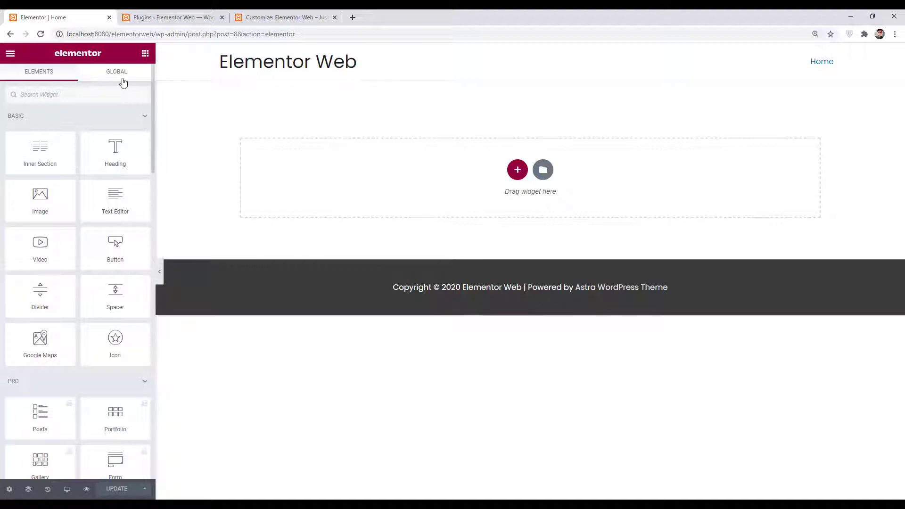
click(42, 34)
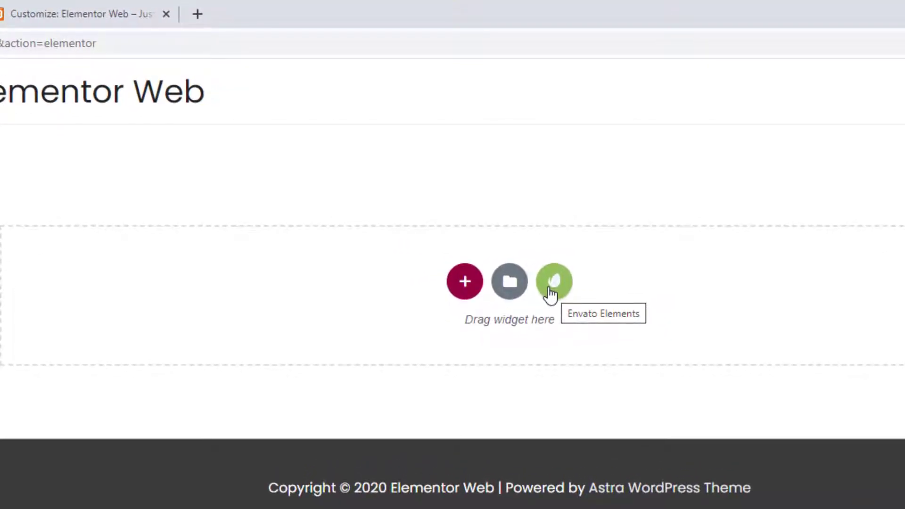
click(551, 292)
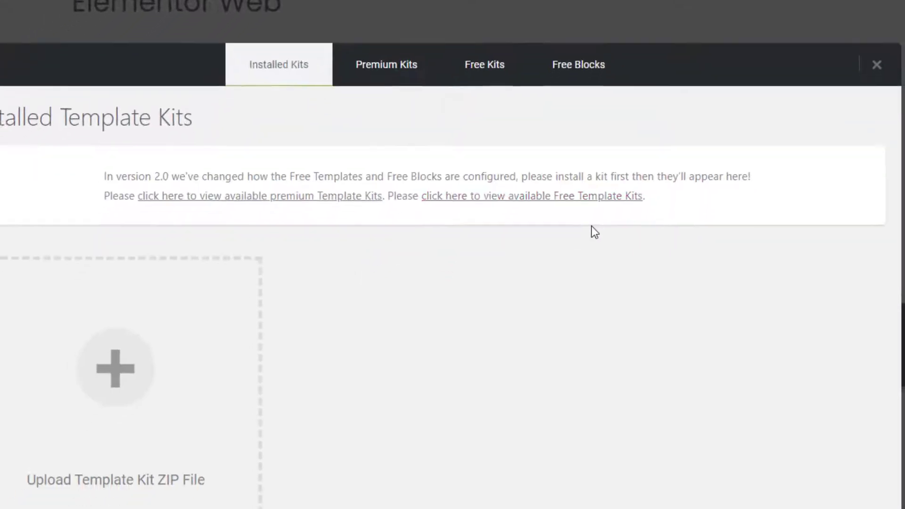
Search the free template kits for "restaurant" and preview the Seafood Restaurant kit.
click(500, 31)
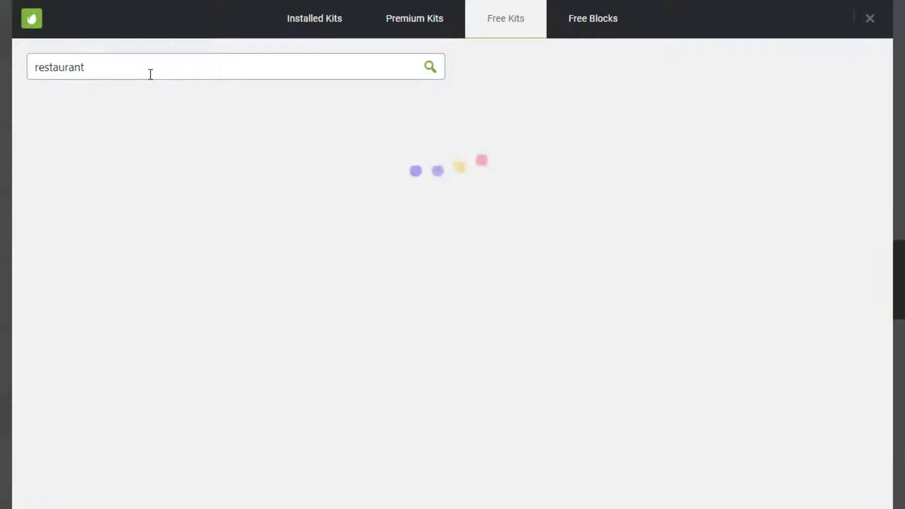
scroll(313, 269, down, 10)
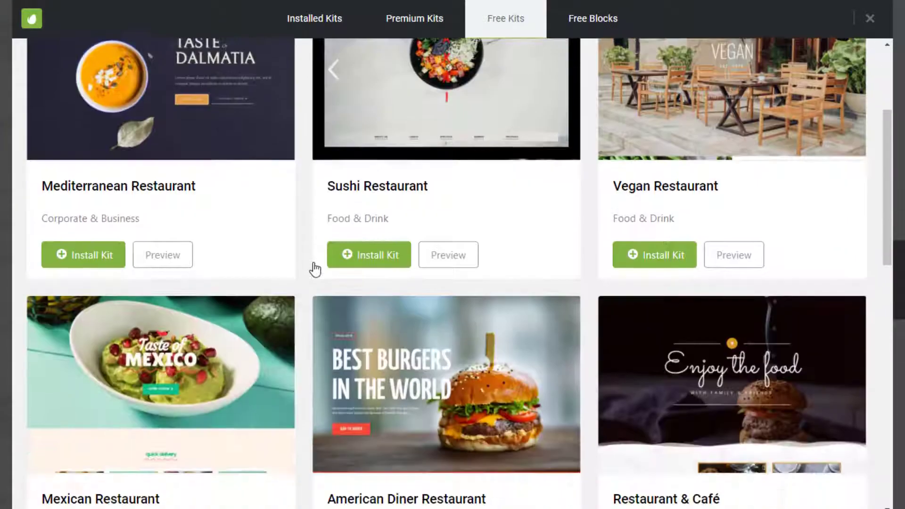
scroll(314, 268, down, 3)
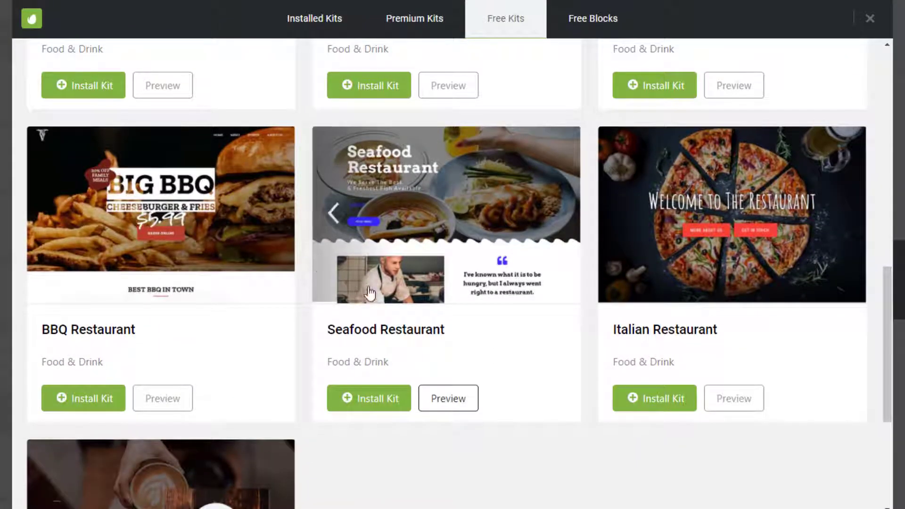
click(449, 399)
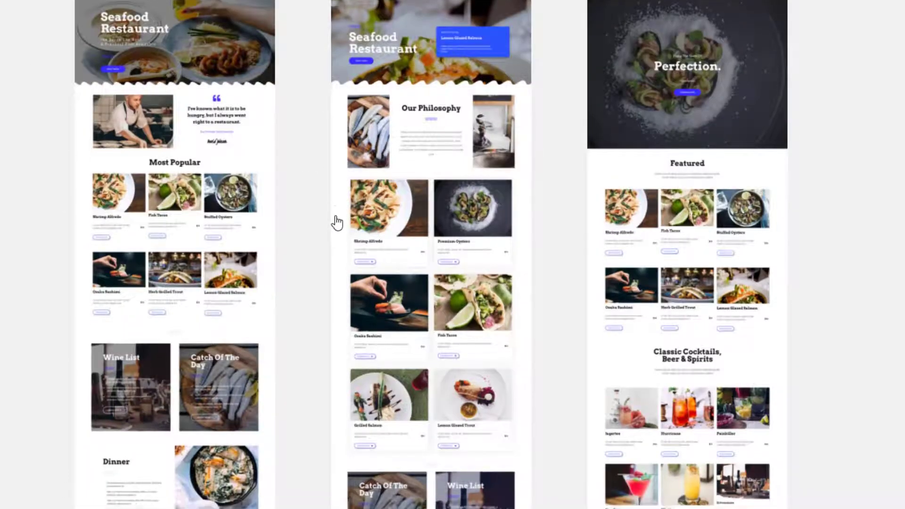
scroll(336, 222, down, 15)
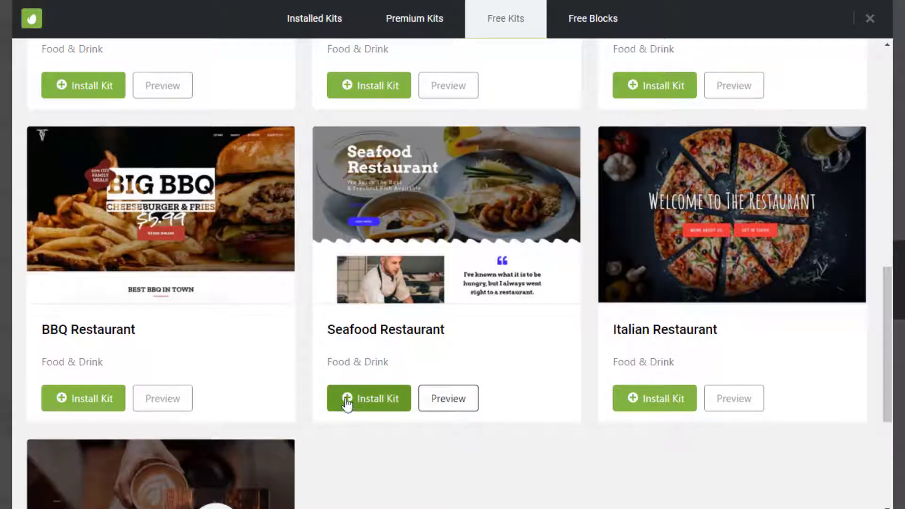
Install the free Seafood Restaurant kit and browse its templates among the installed kits.
click(347, 399)
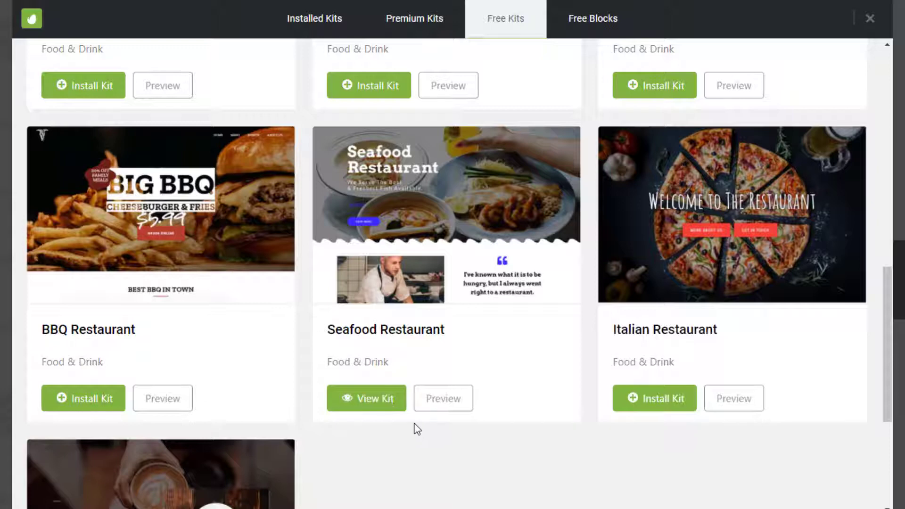
click(315, 28)
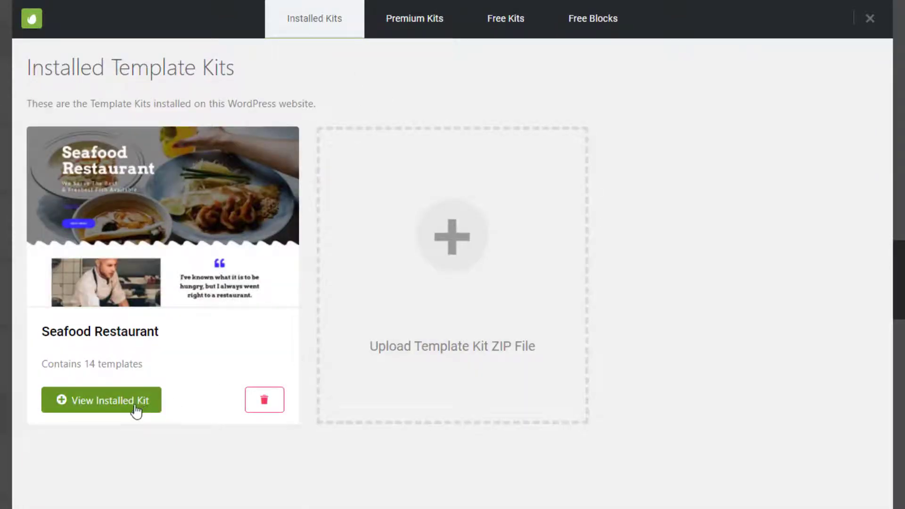
click(89, 408)
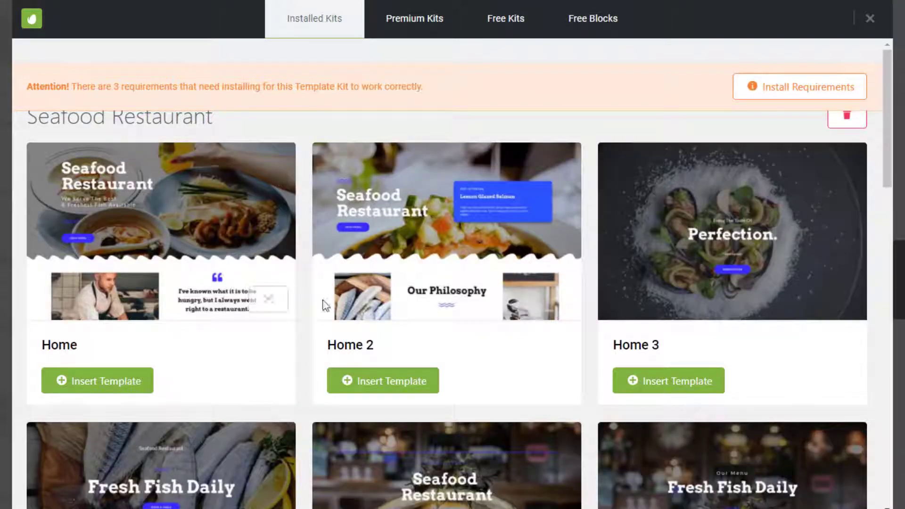
scroll(508, 290, down, 4)
scroll(472, 311, up, 1)
scroll(354, 371, down, 1)
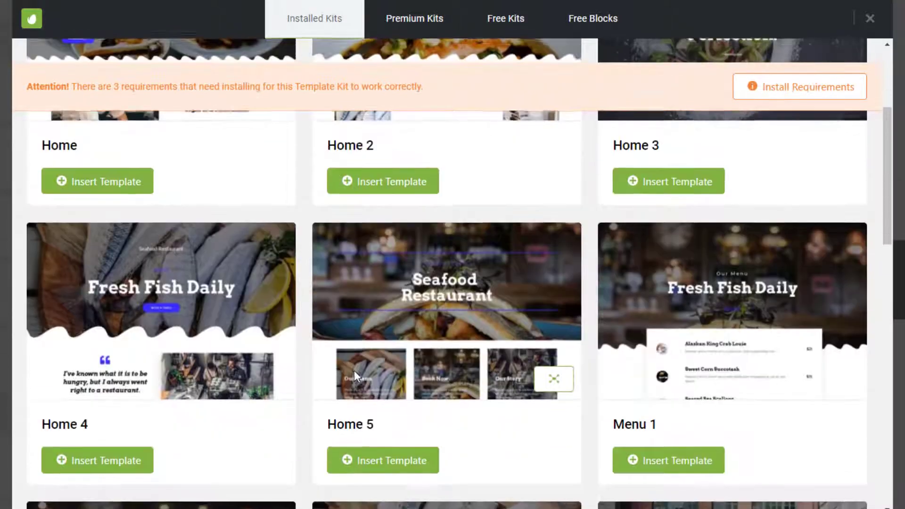
Insert the Home 2 template of the Seafood Restaurant kit into the Home page.
scroll(355, 369, up, 4)
scroll(354, 371, down, 5)
scroll(377, 372, up, 4)
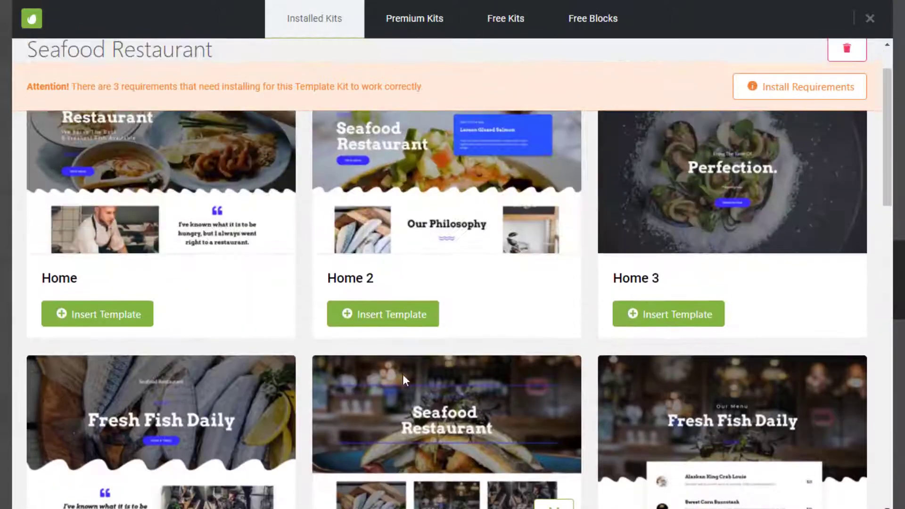
click(404, 316)
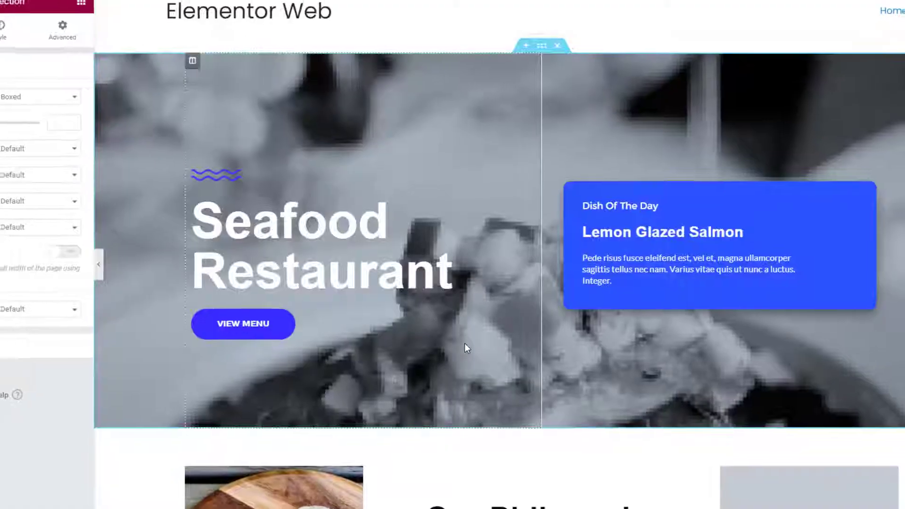
Open the Seafood Restaurant heading, the Our Philosophy heading and its paragraph for editing, and update the Home page.
click(297, 224)
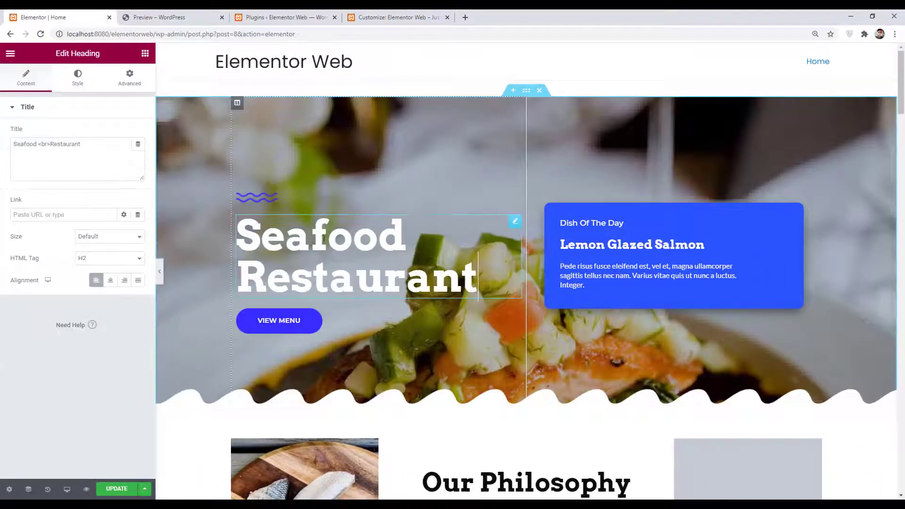
scroll(358, 249, down, 5)
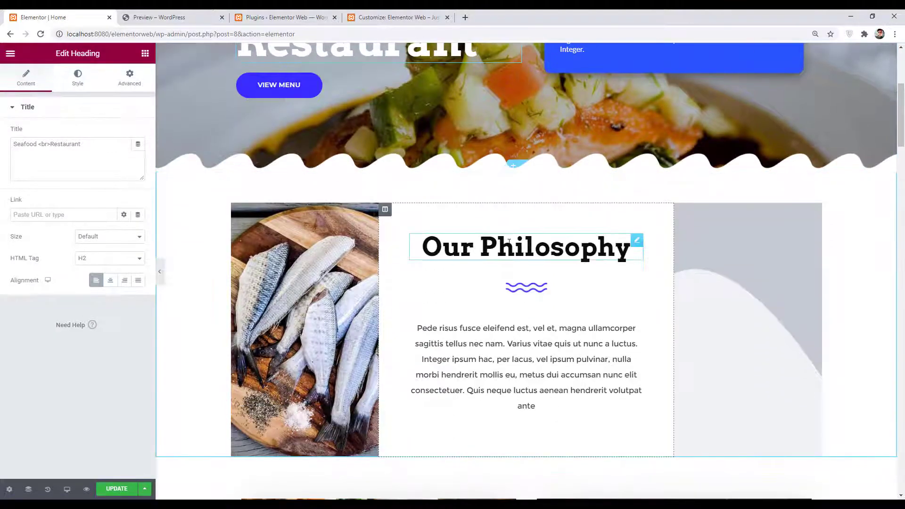
click(509, 242)
scroll(596, 309, down, 4)
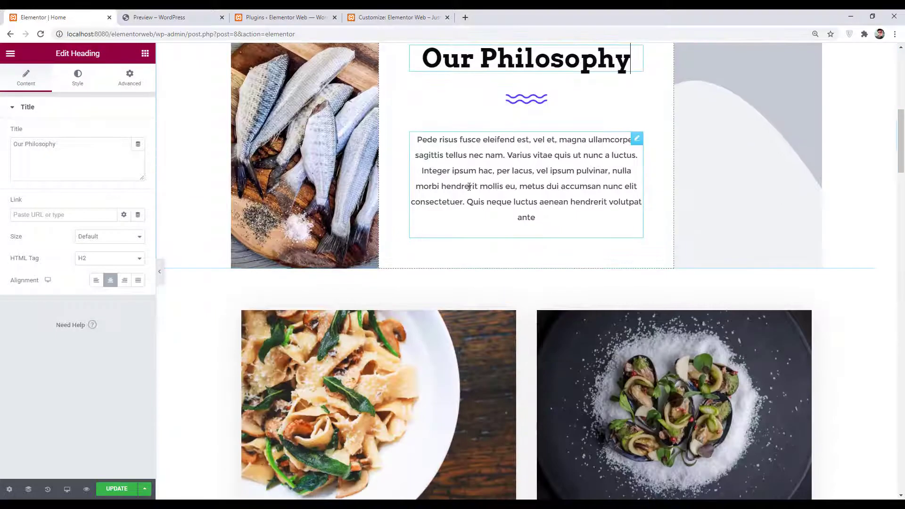
click(556, 198)
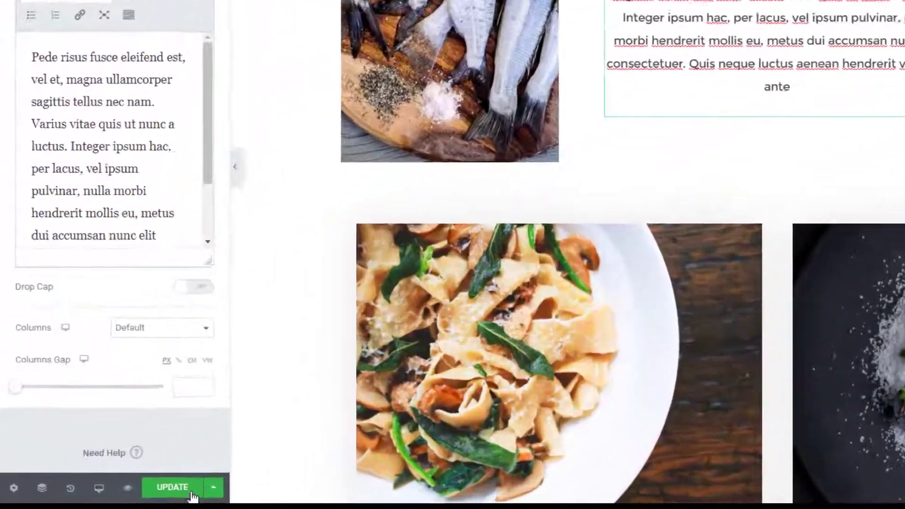
click(192, 490)
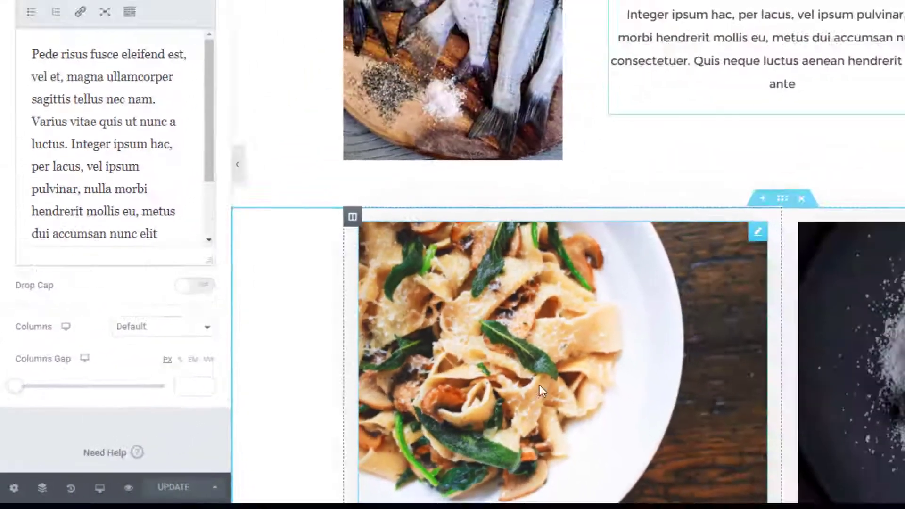
Exit the Elementor editor of the Home page and return to the WordPress list of pages.
scroll(539, 385, up, 8)
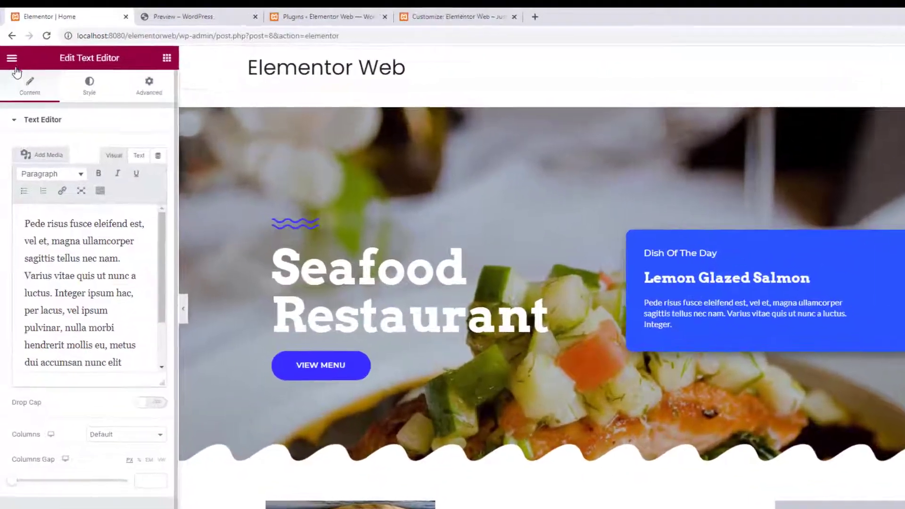
click(10, 54)
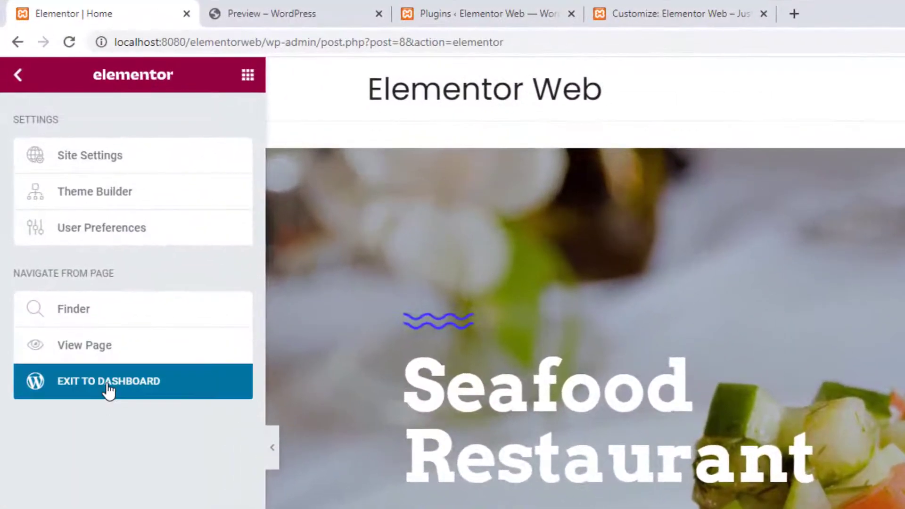
click(102, 356)
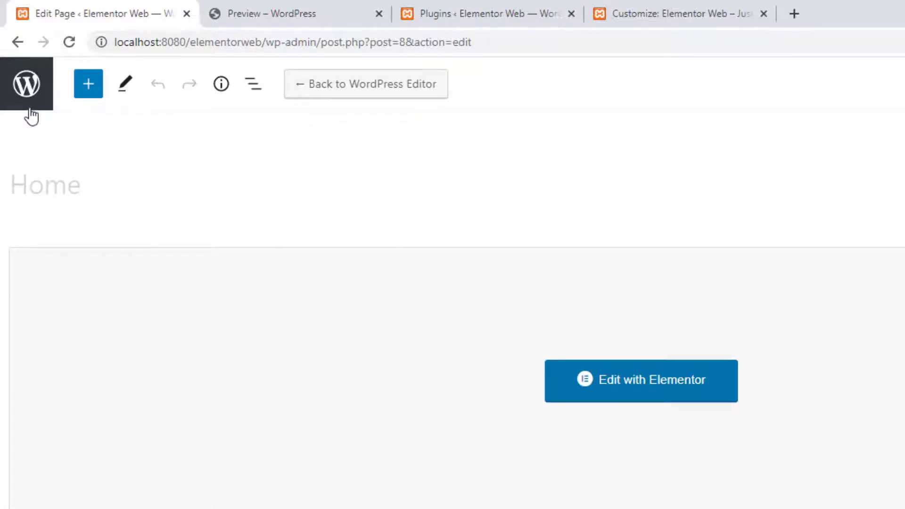
click(29, 105)
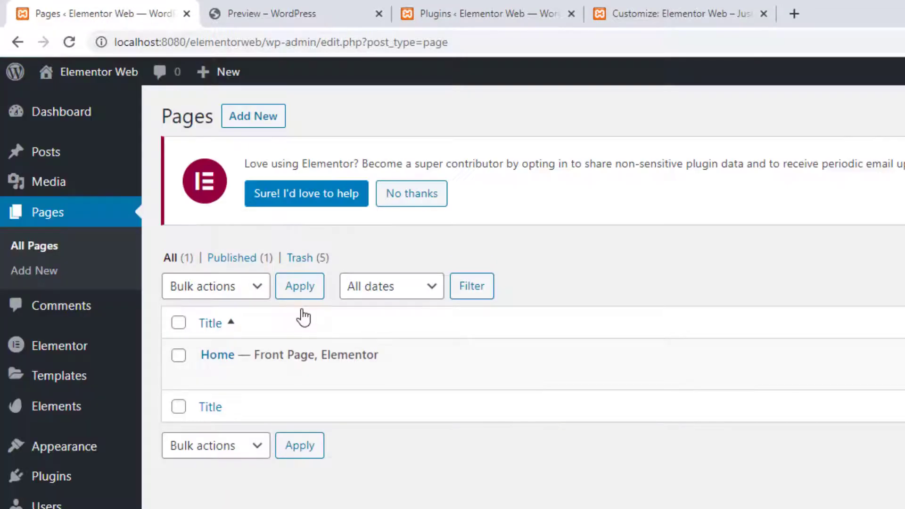
Add a new page titled "About" and publish it.
click(264, 117)
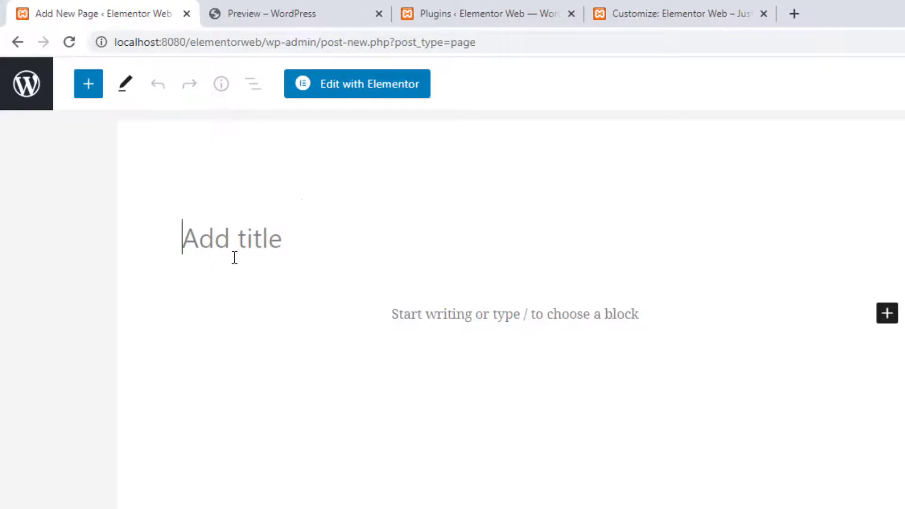
text(A)
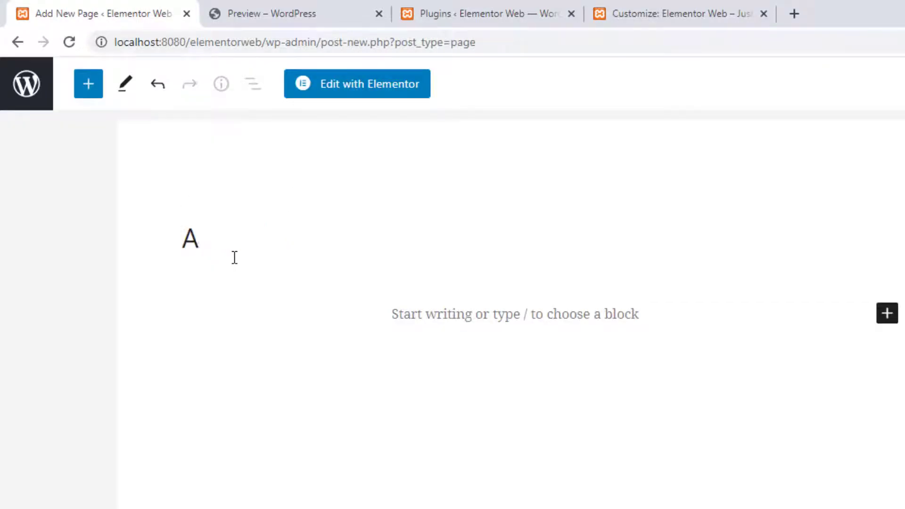
text(bout)
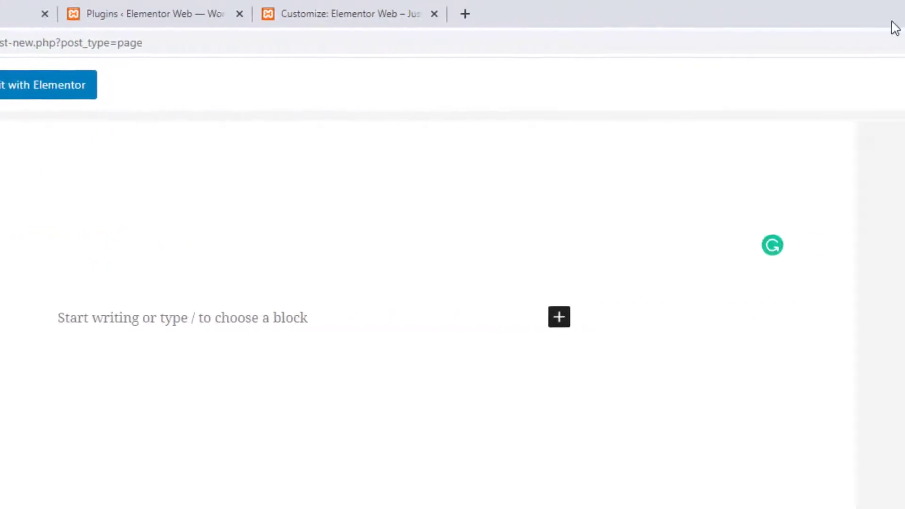
click(768, 93)
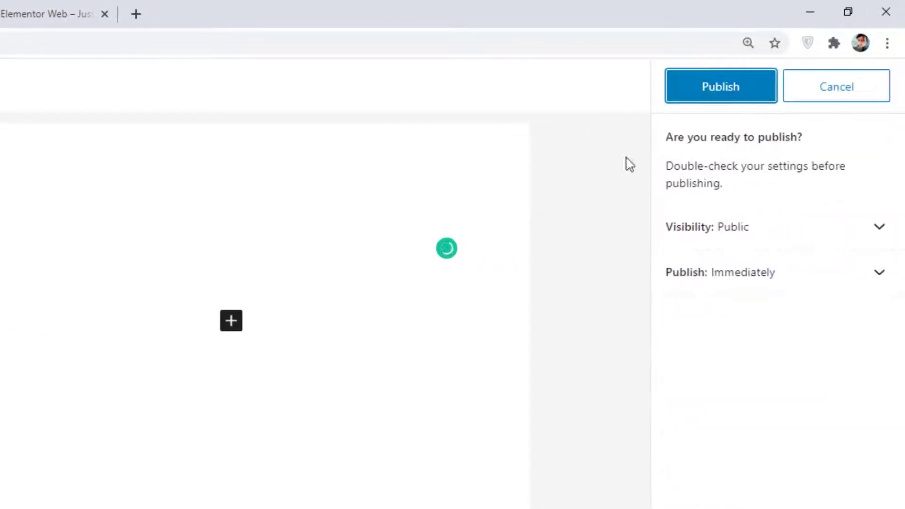
click(731, 95)
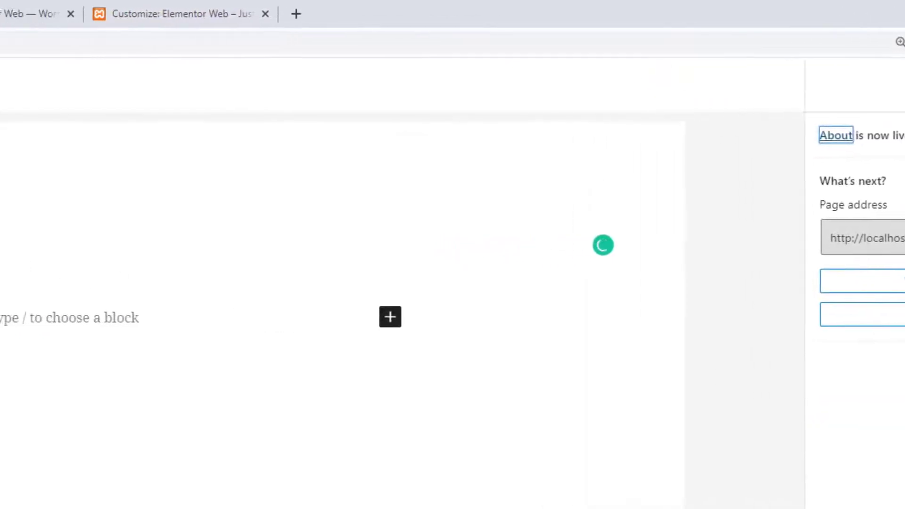
Open the About page in Elementor and browse the installed Seafood Restaurant kit's templates in the Envato Elements library.
click(52, 87)
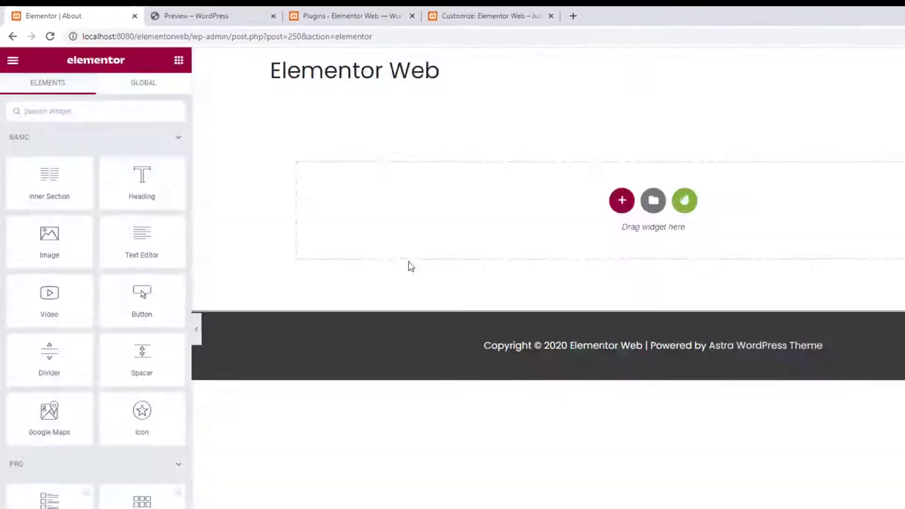
click(684, 200)
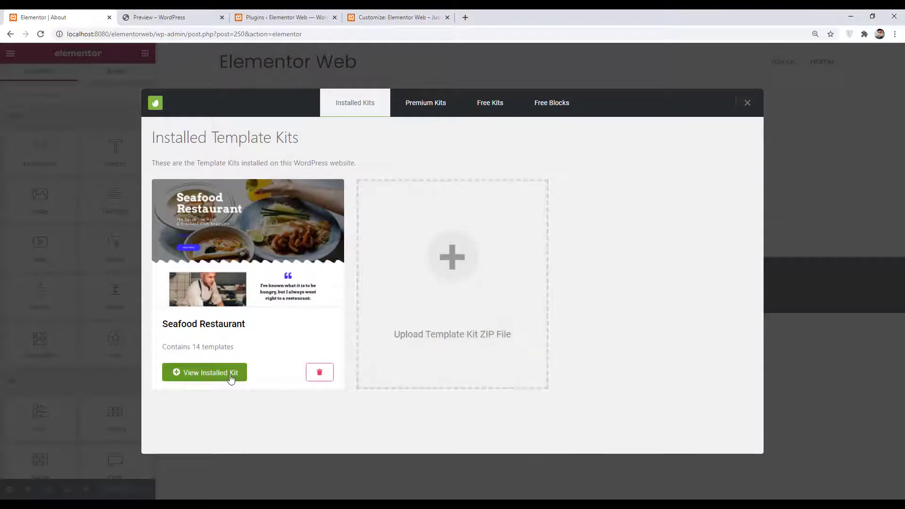
click(231, 379)
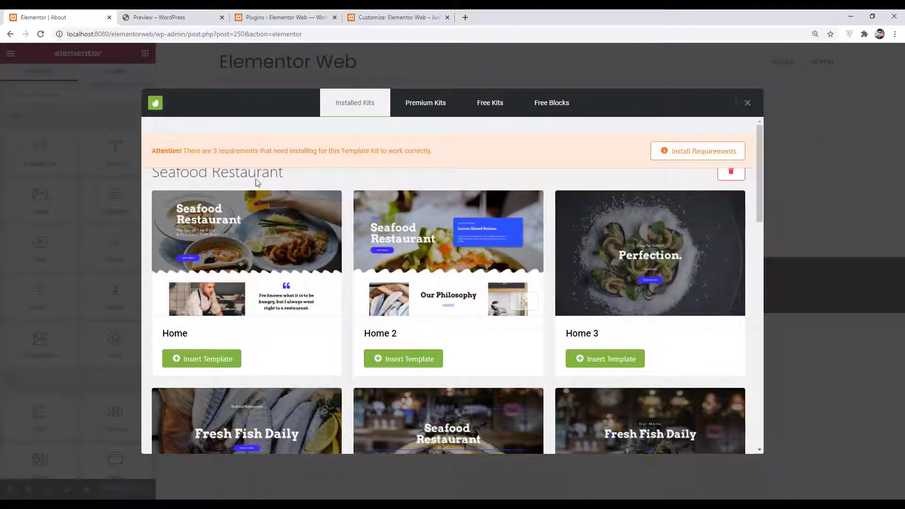
scroll(392, 259, down, 15)
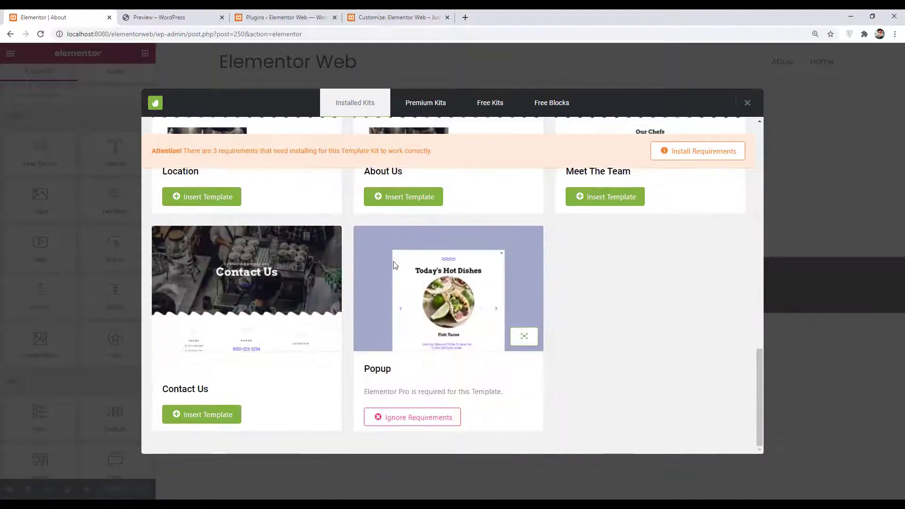
scroll(395, 265, up, 10)
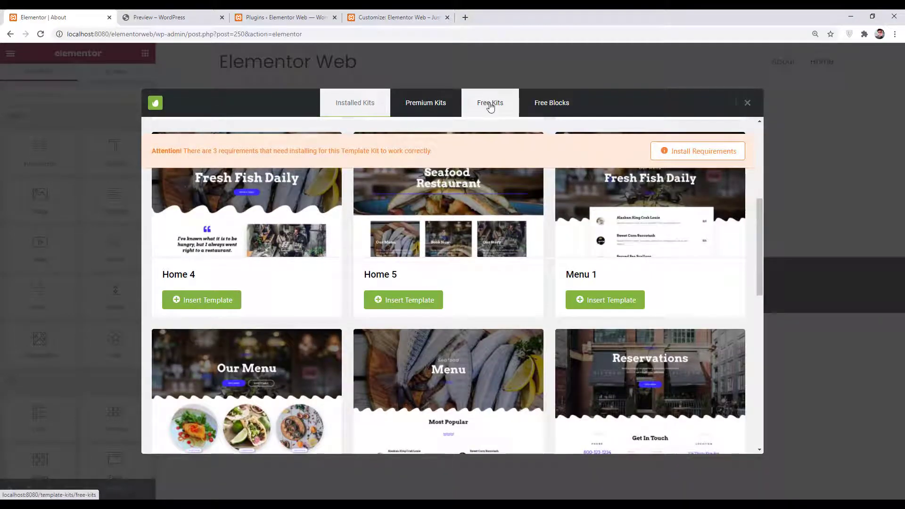
Browse the free restaurant template kits and install the BBQ Restaurant kit.
click(490, 107)
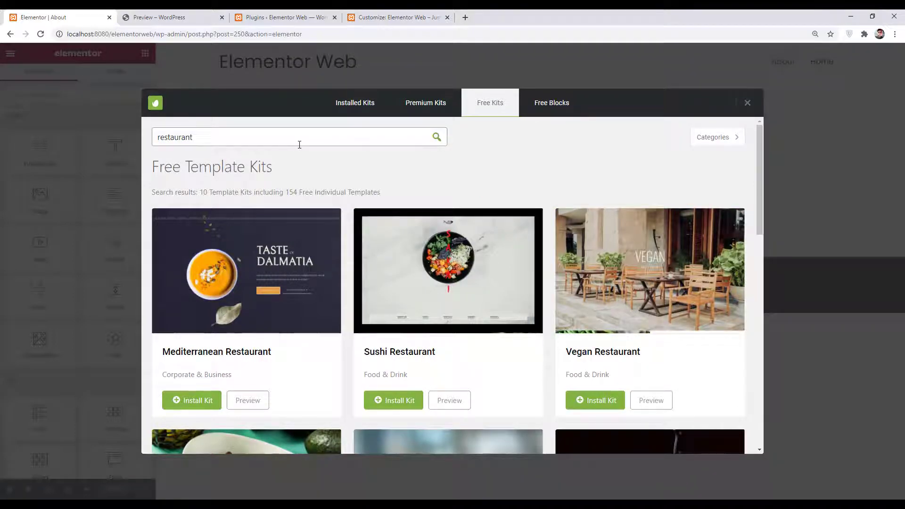
scroll(312, 180, down, 5)
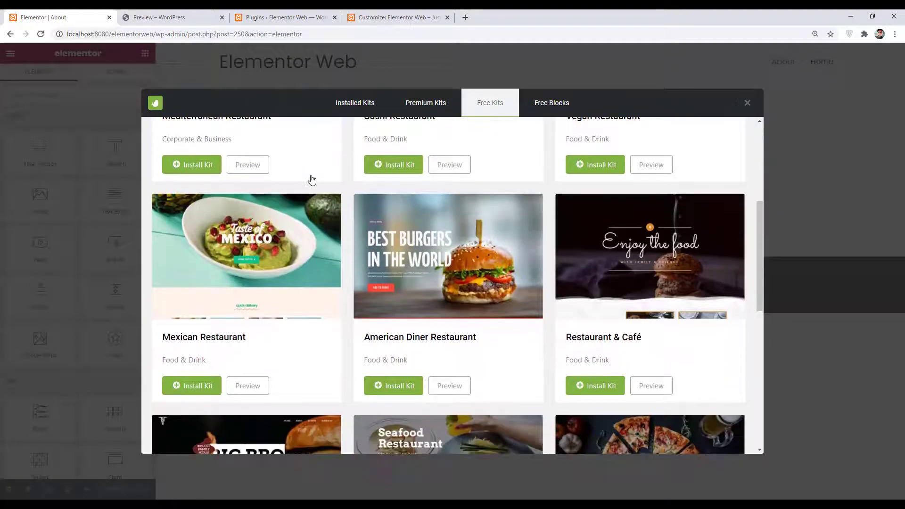
scroll(380, 195, down, 2)
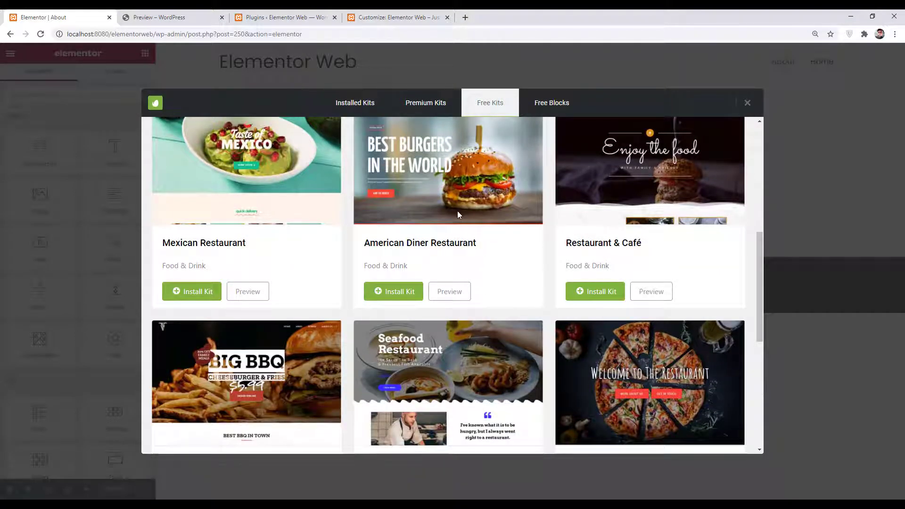
scroll(457, 210, down, 3)
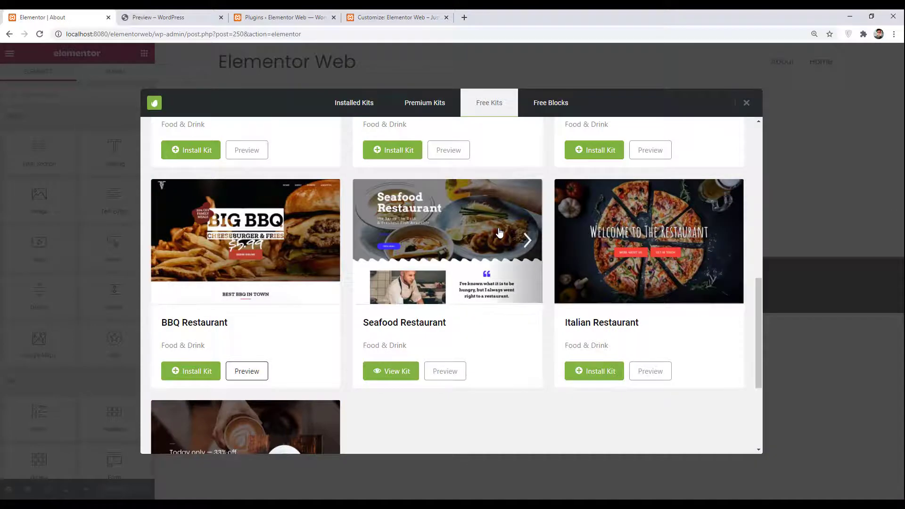
click(215, 373)
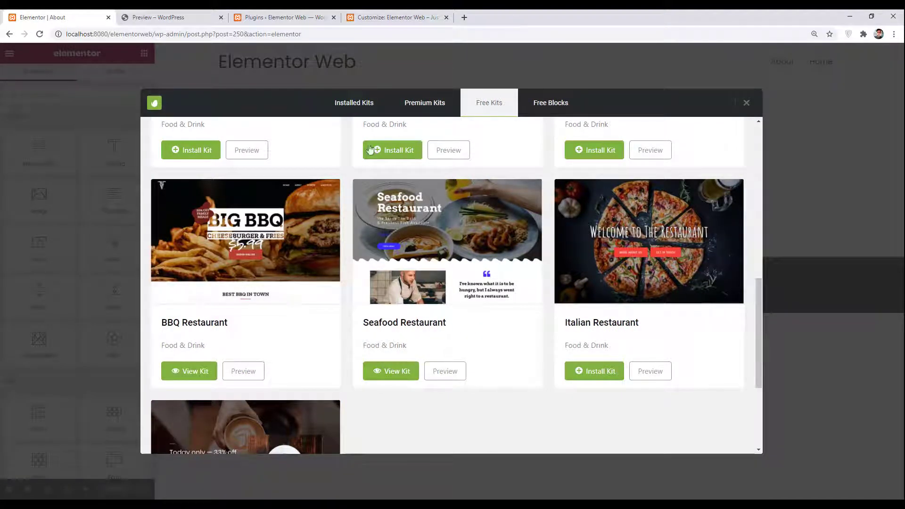
Insert the About Us 2 template of the installed BBQ Restaurant kit into the About page.
click(368, 104)
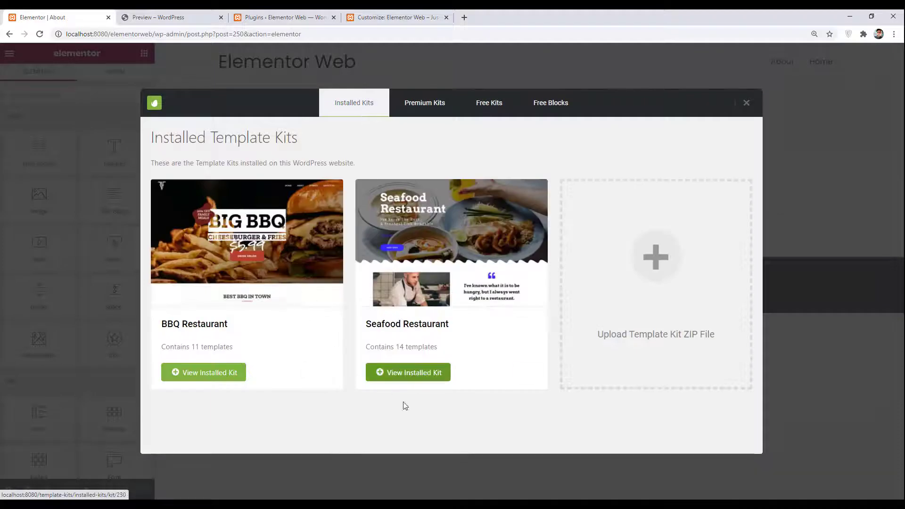
click(202, 373)
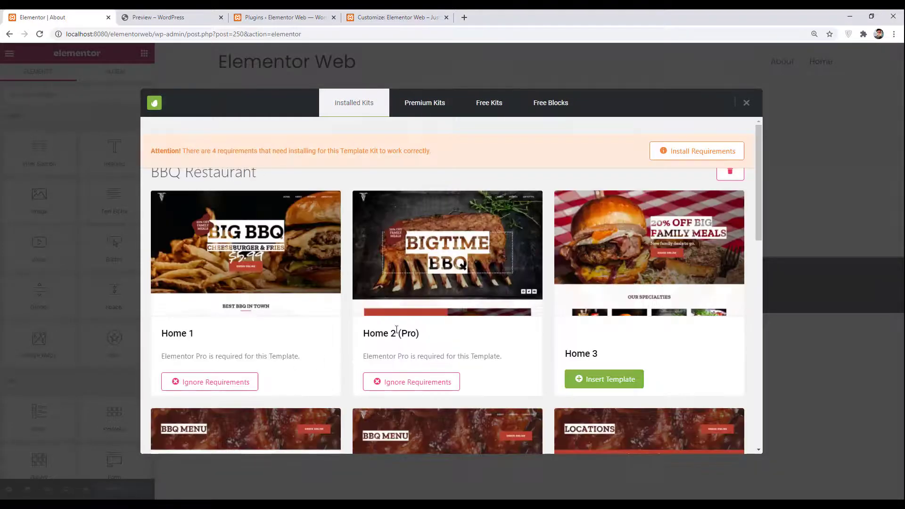
scroll(396, 329, down, 6)
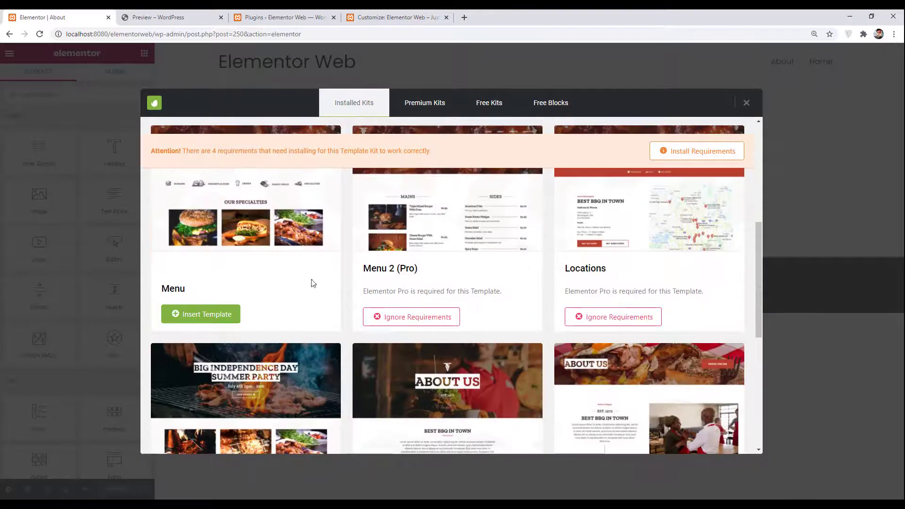
scroll(251, 288, down, 7)
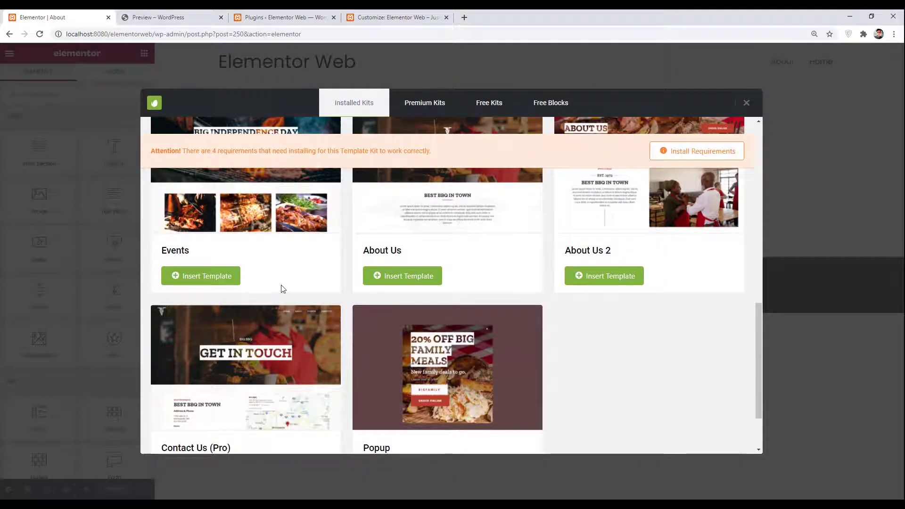
scroll(304, 309, up, 7)
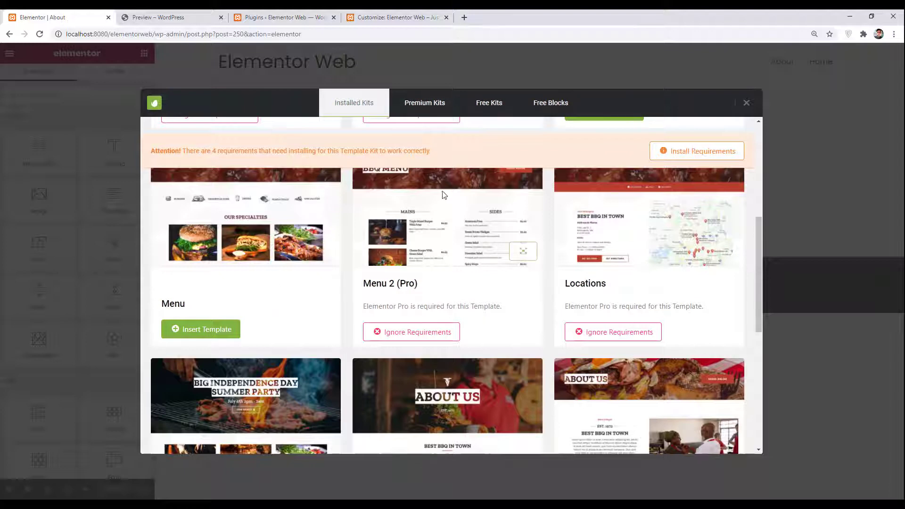
scroll(433, 230, up, 2)
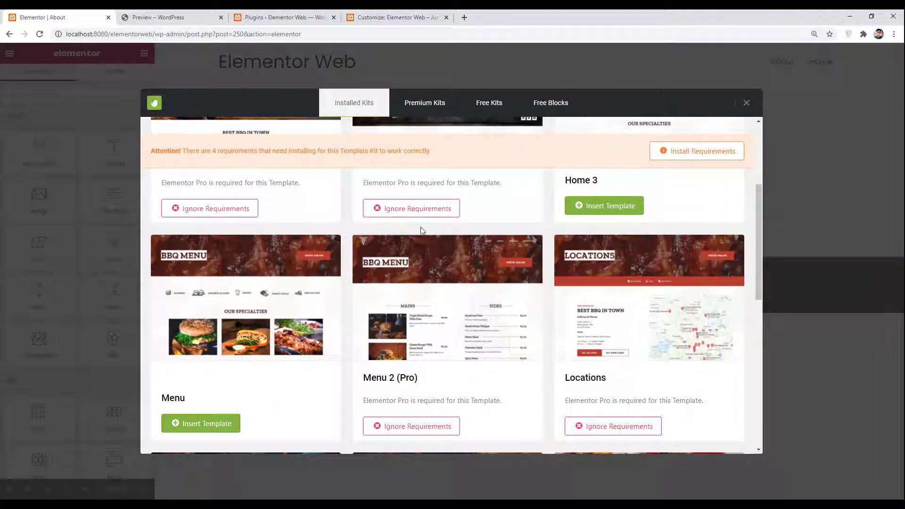
scroll(395, 281, up, 3)
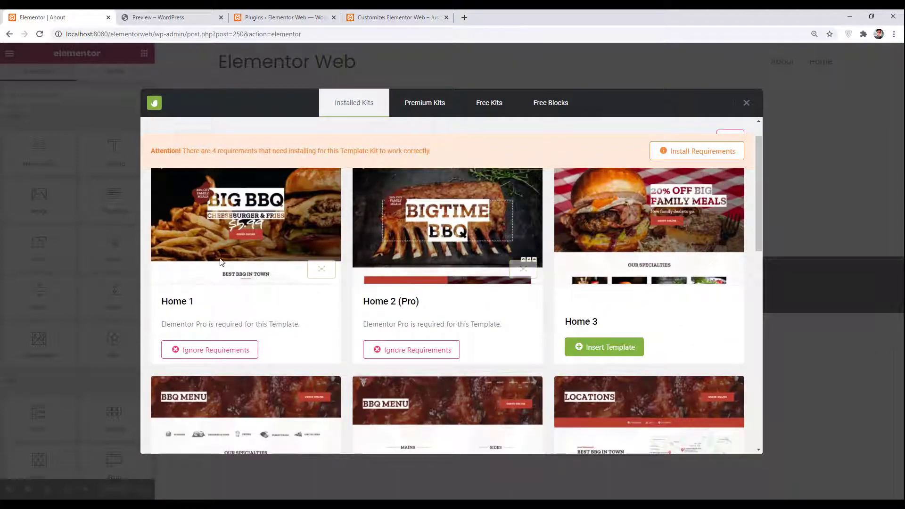
scroll(409, 267, down, 8)
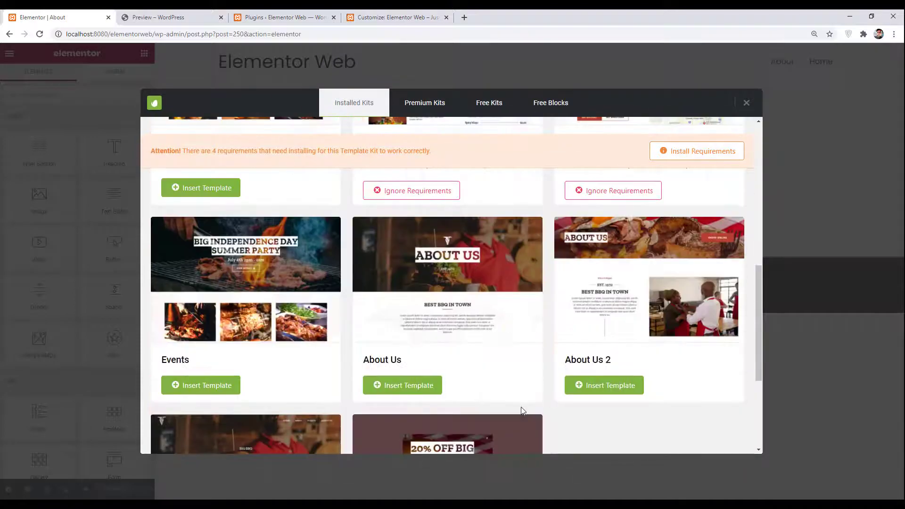
click(626, 394)
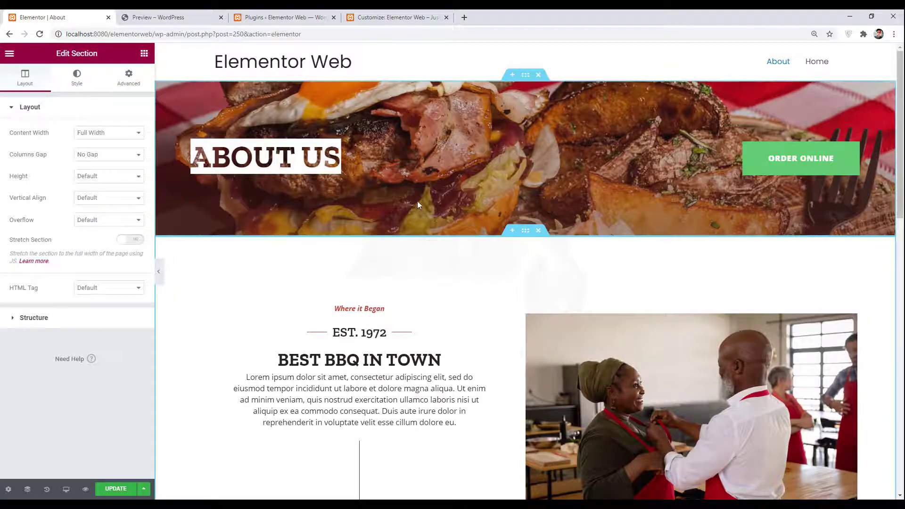
Look over the inserted About page template, save the page, and exit Elementor to the WordPress pages list.
scroll(424, 203, down, 3)
scroll(427, 207, down, 2)
scroll(427, 207, up, 5)
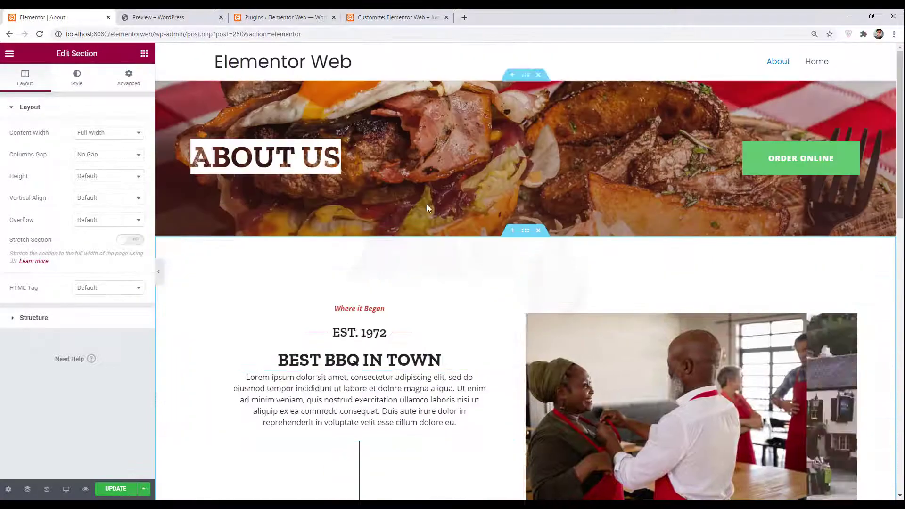
scroll(427, 207, down, 9)
scroll(429, 207, down, 7)
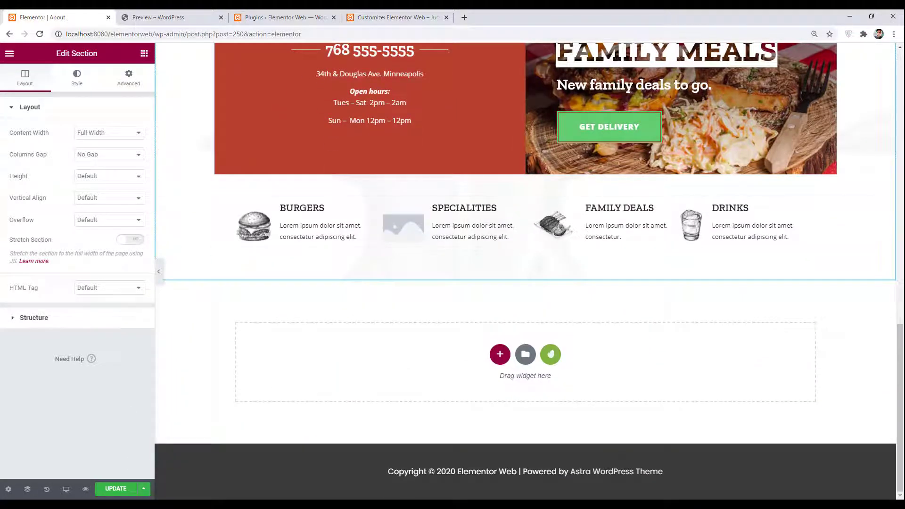
click(116, 489)
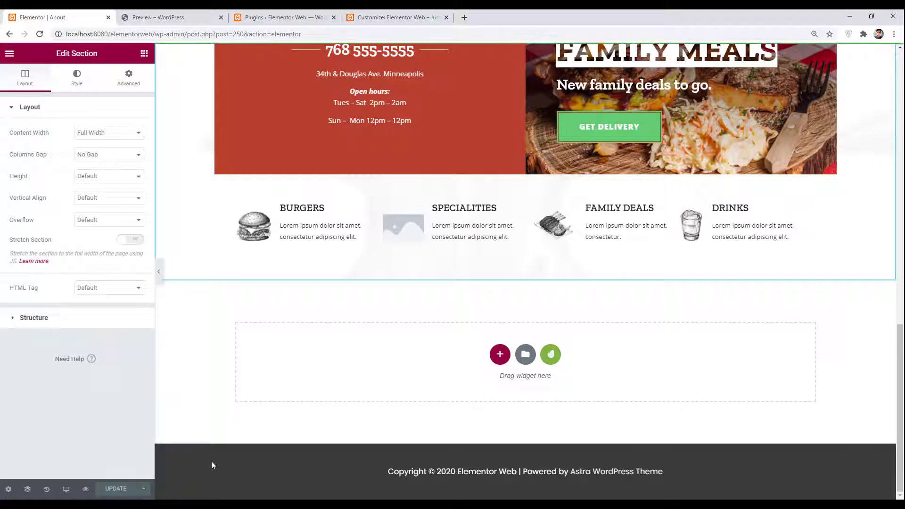
click(9, 53)
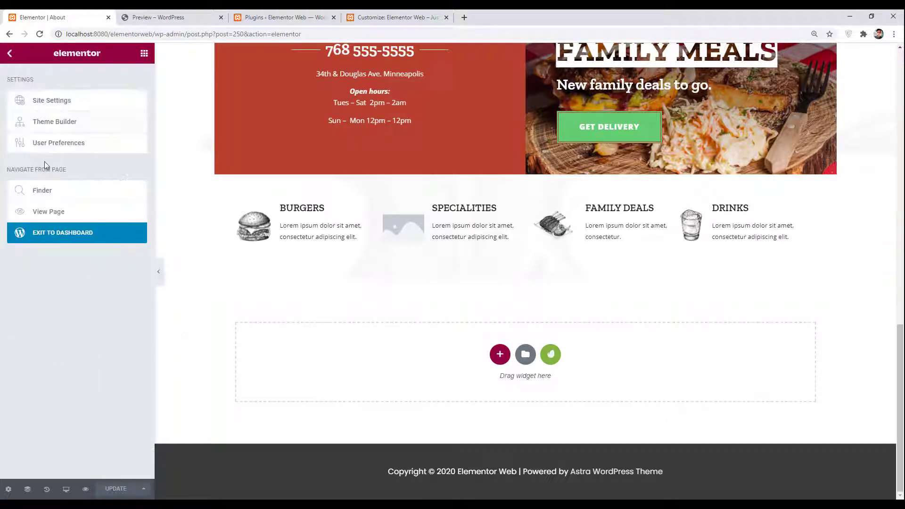
click(61, 239)
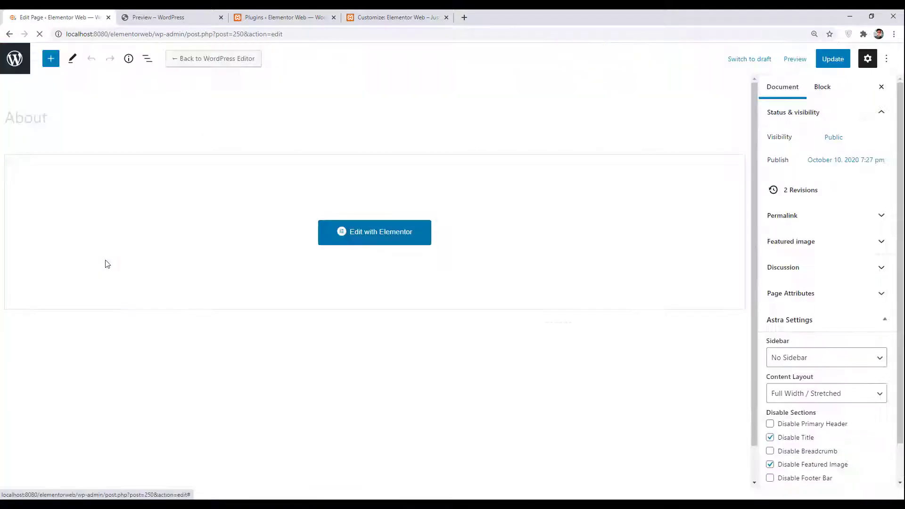
click(14, 58)
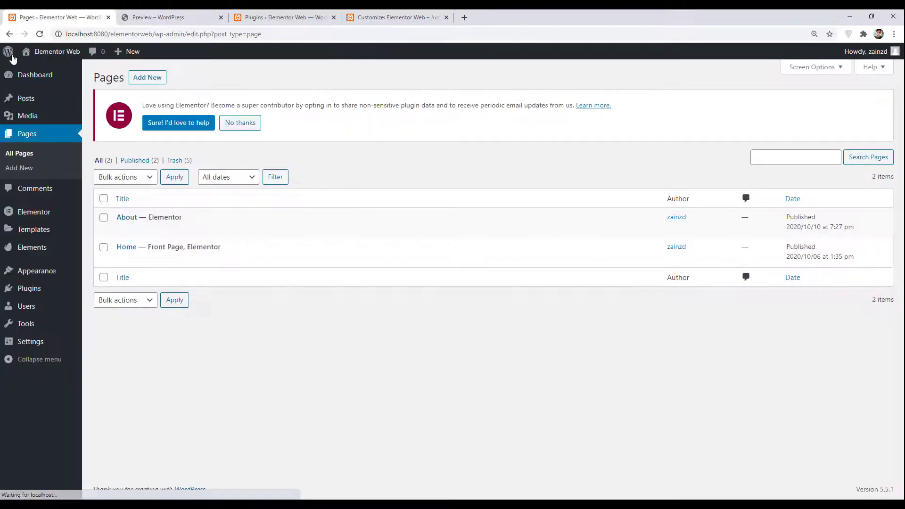
Open the live site in a new browser tab and go to its About page.
mouse_move(31, 56)
right_click(40, 76)
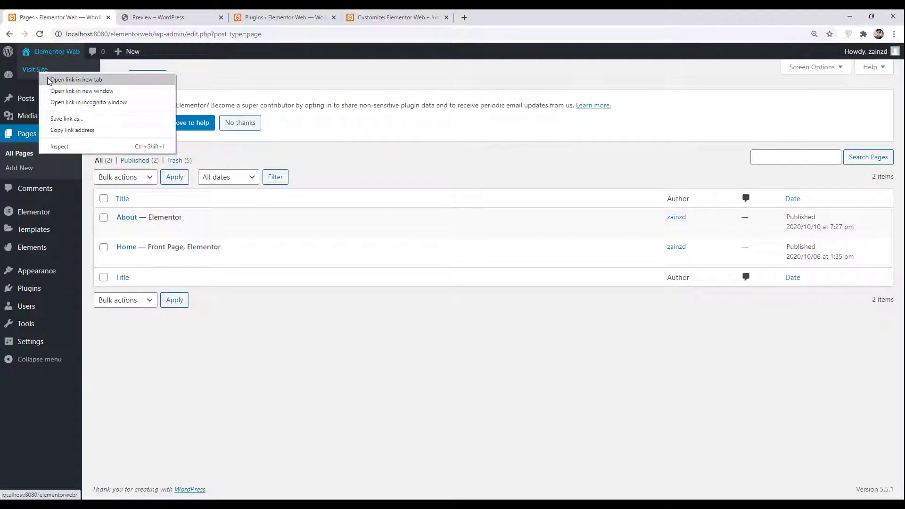
click(57, 79)
click(150, 19)
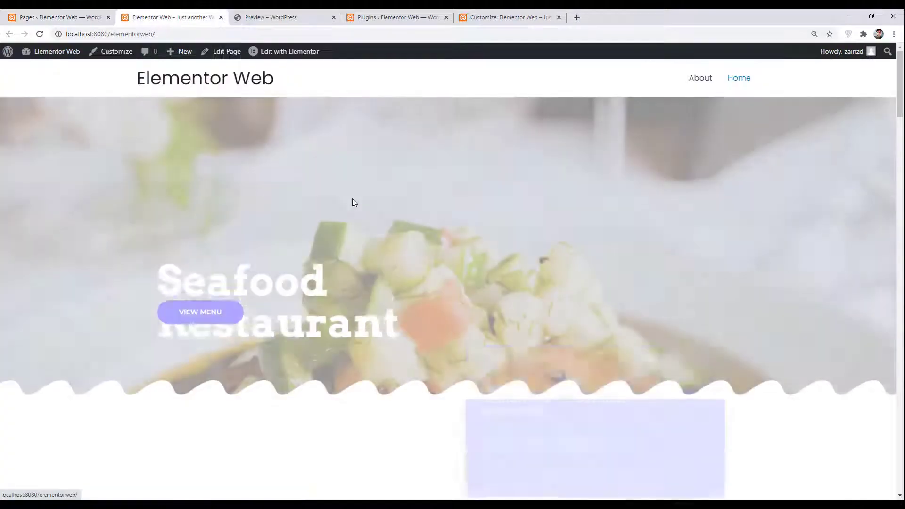
click(701, 83)
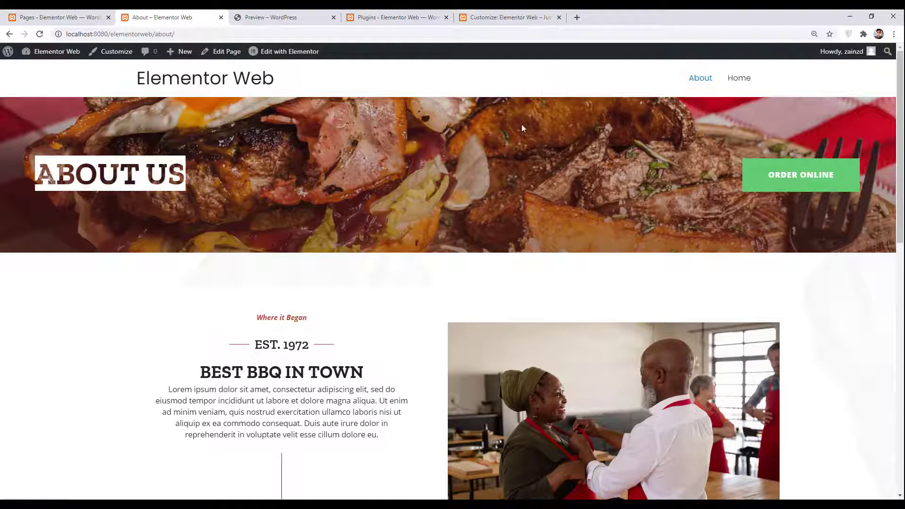
Check the edit options in the WordPress pages list and examine the live About page down to its footer.
click(82, 17)
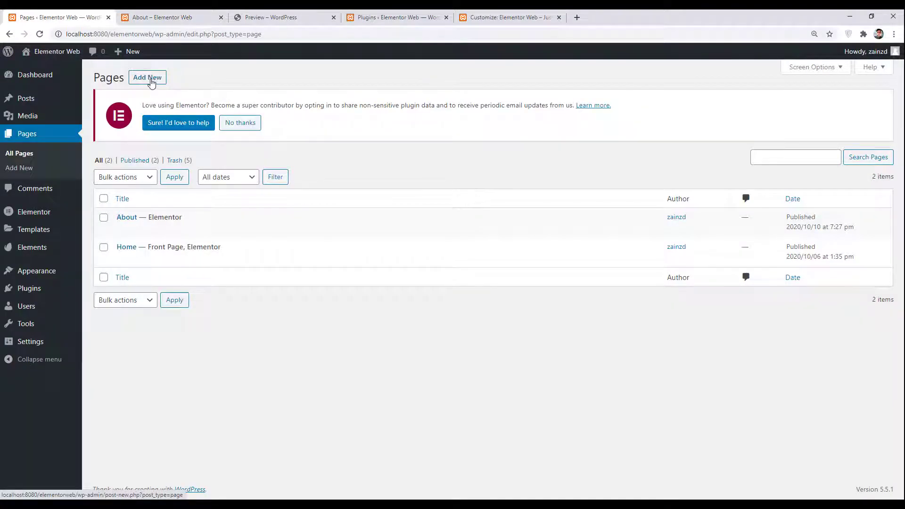
mouse_move(226, 262)
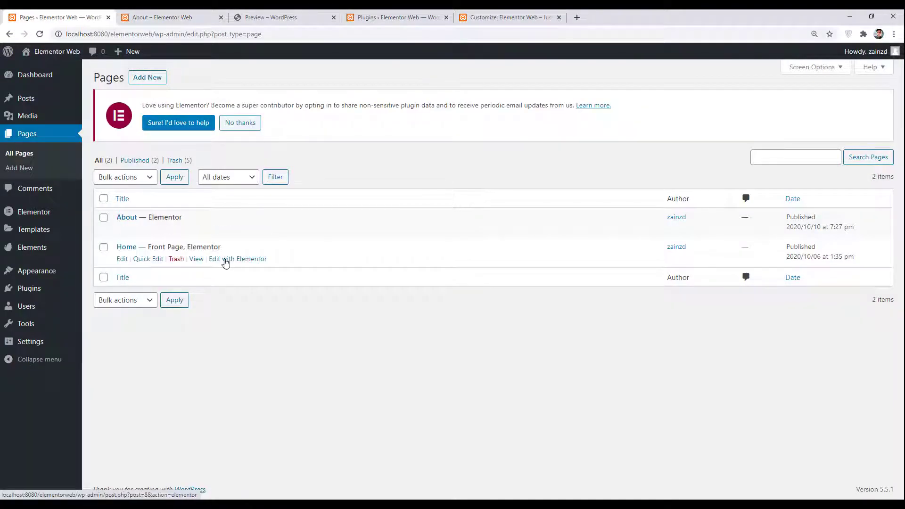
click(182, 17)
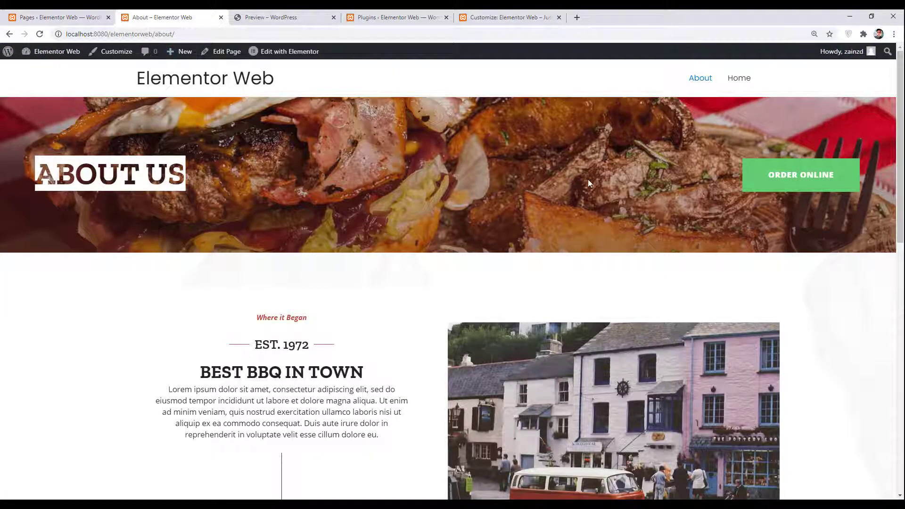
scroll(588, 183, down, 10)
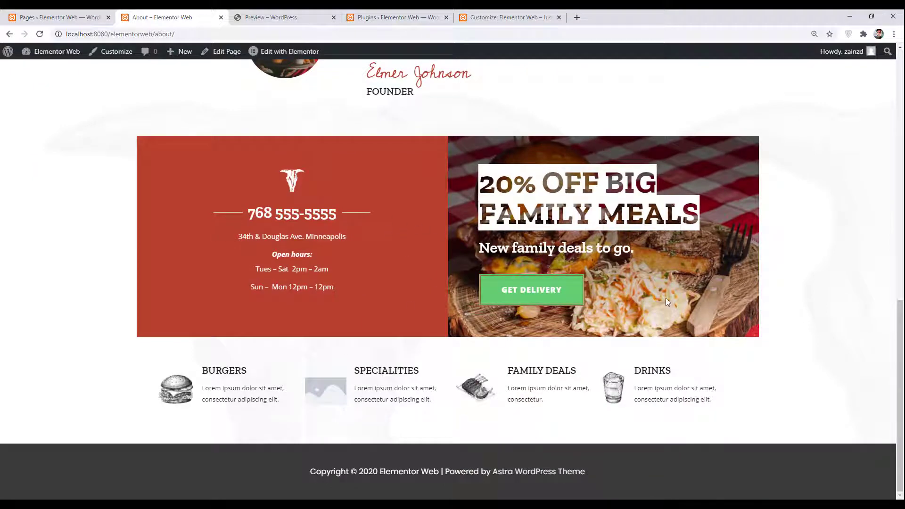
scroll(612, 279, up, 10)
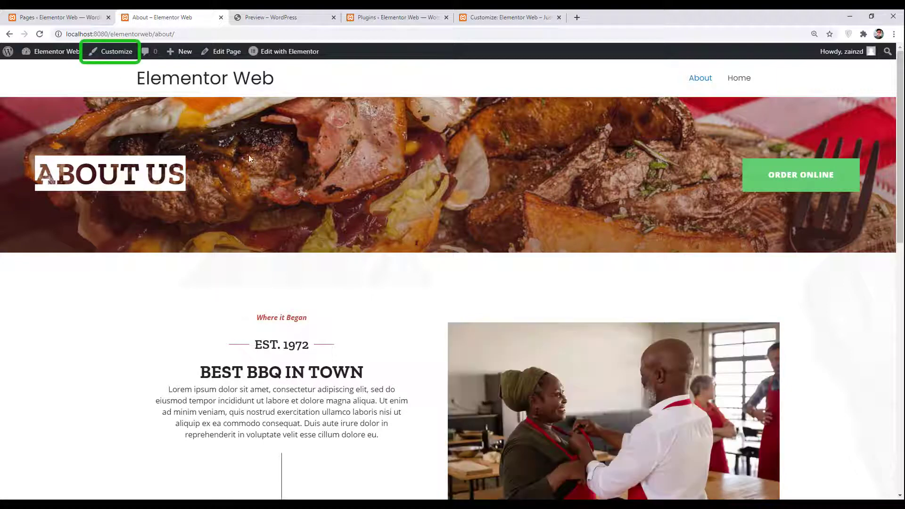
Open the theme customizer's header site identity settings and set vawes.png from the media library as the site logo.
click(121, 54)
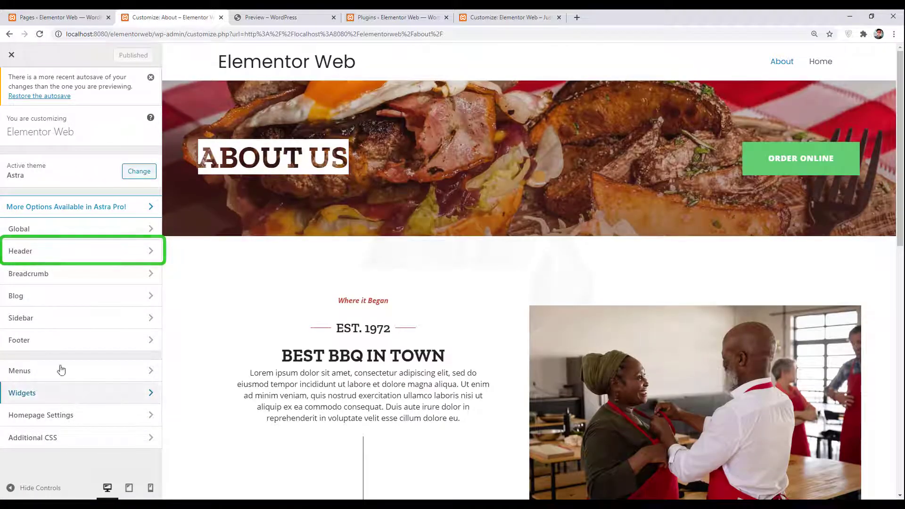
click(25, 257)
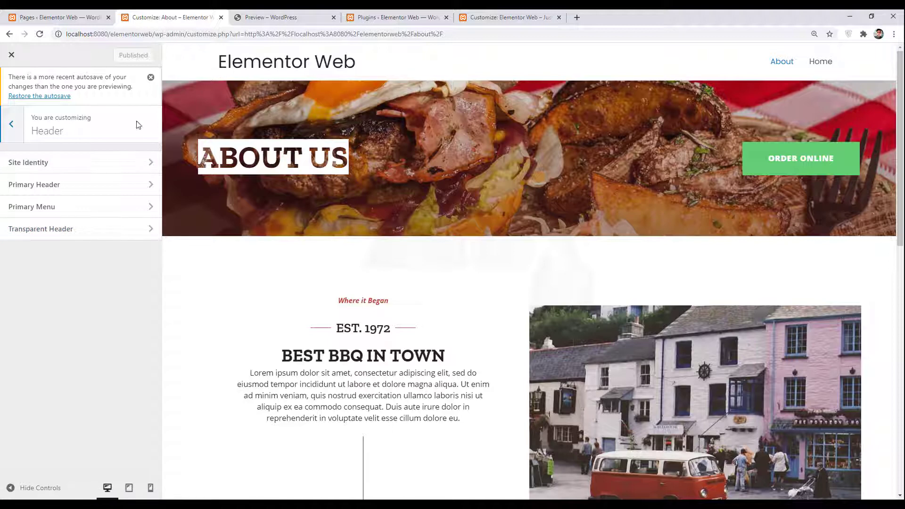
click(67, 165)
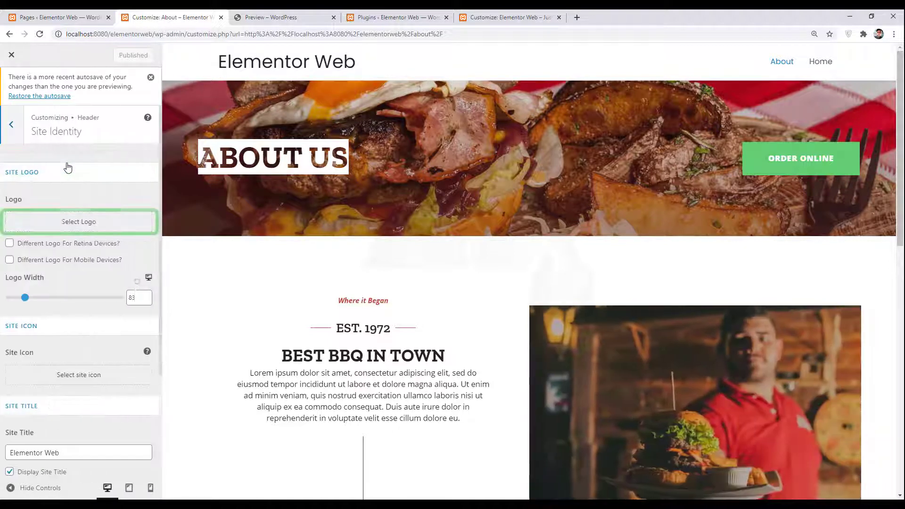
click(77, 220)
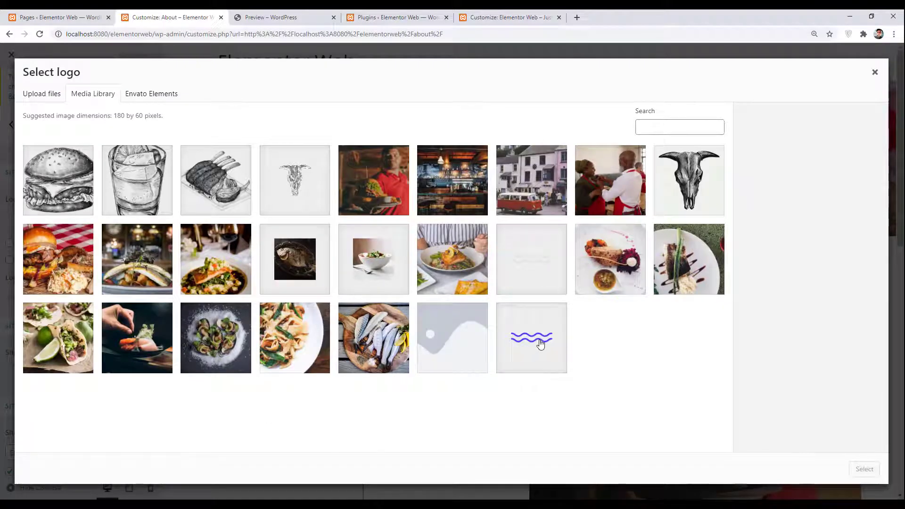
click(540, 343)
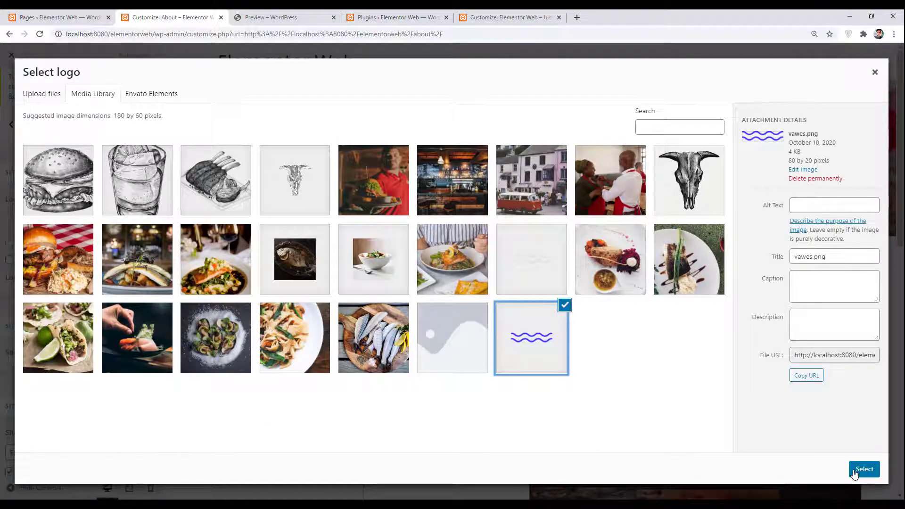
click(864, 469)
click(788, 472)
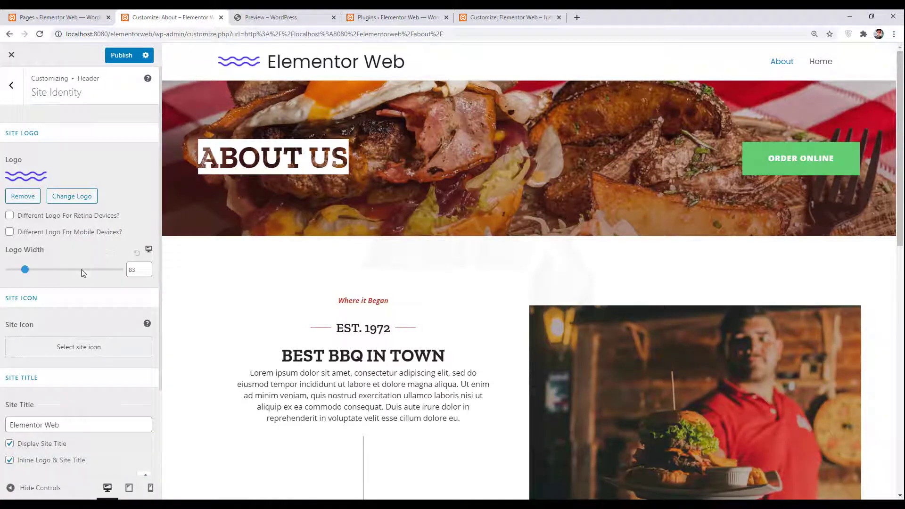
Set the site title's font size to 28 px in the site identity typography settings.
scroll(83, 273, down, 2)
click(144, 371)
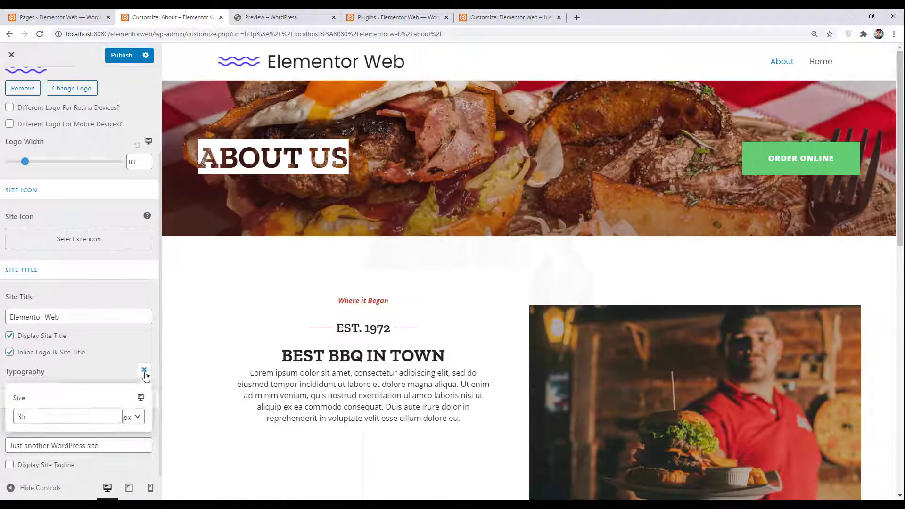
click(113, 419)
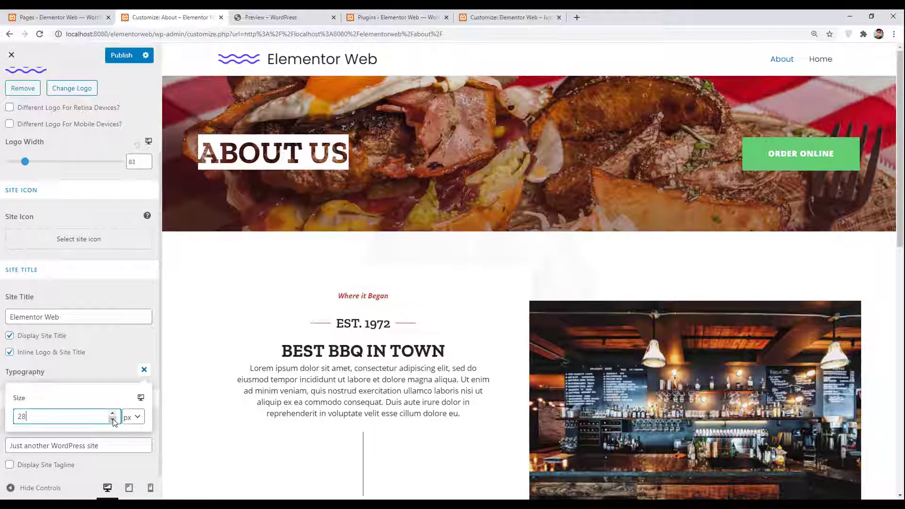
click(144, 370)
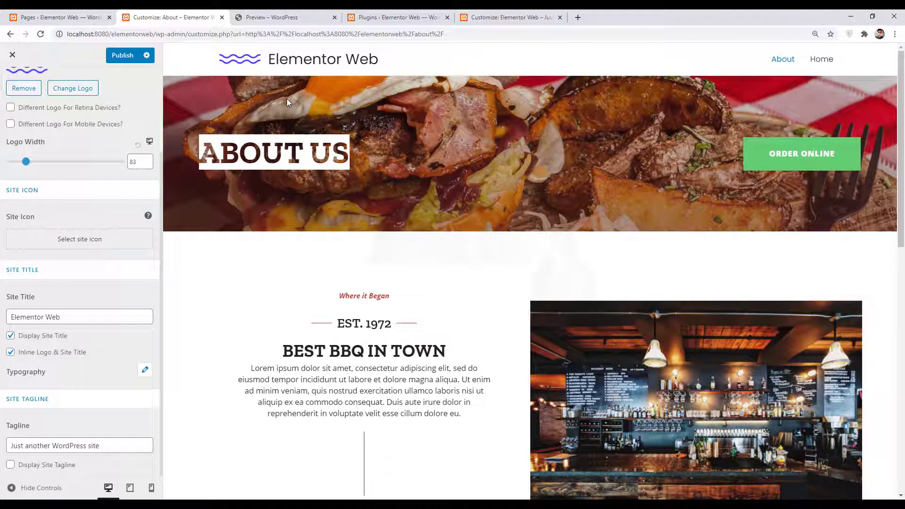
Return to the WordPress dashboard and examine the Header and Footer site parts in Elementor's Theme Builder.
click(76, 18)
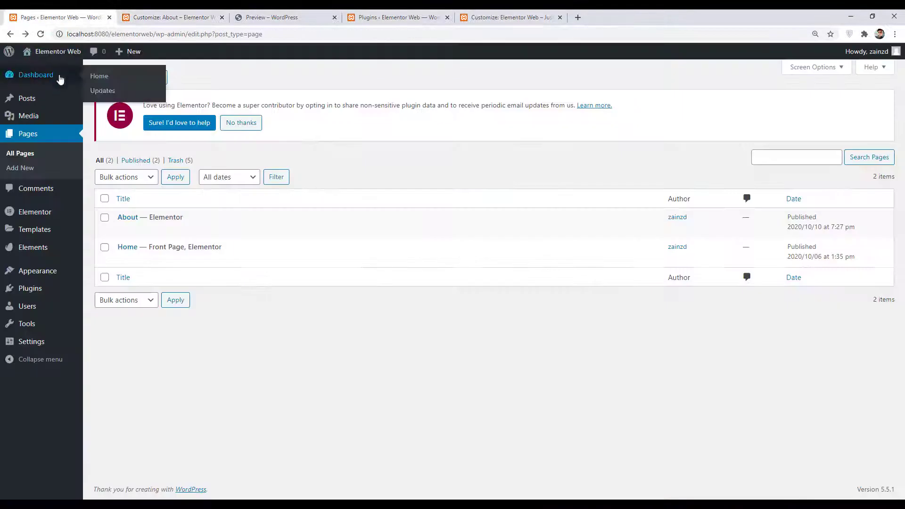
mouse_move(45, 232)
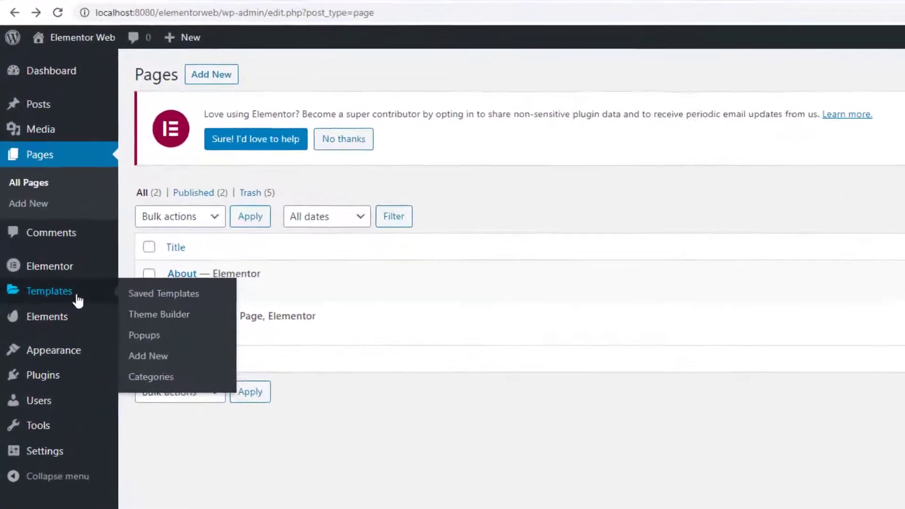
click(160, 315)
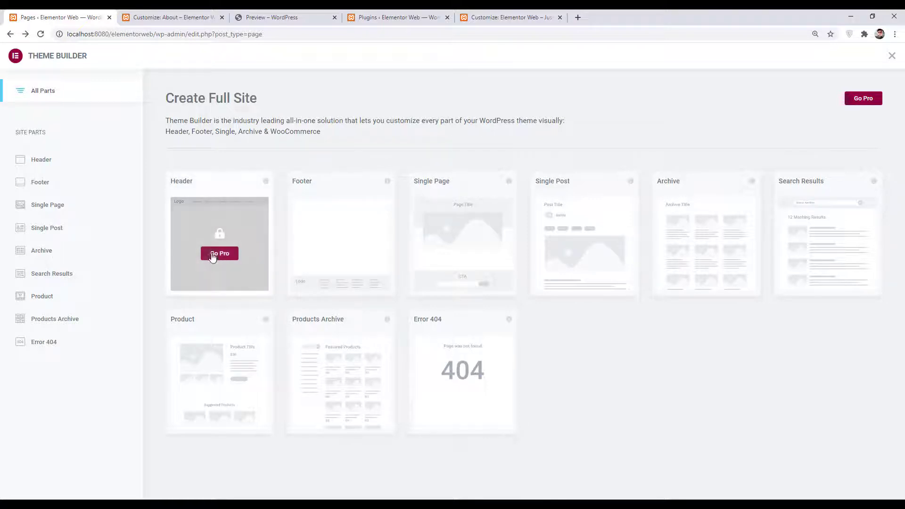
mouse_move(303, 250)
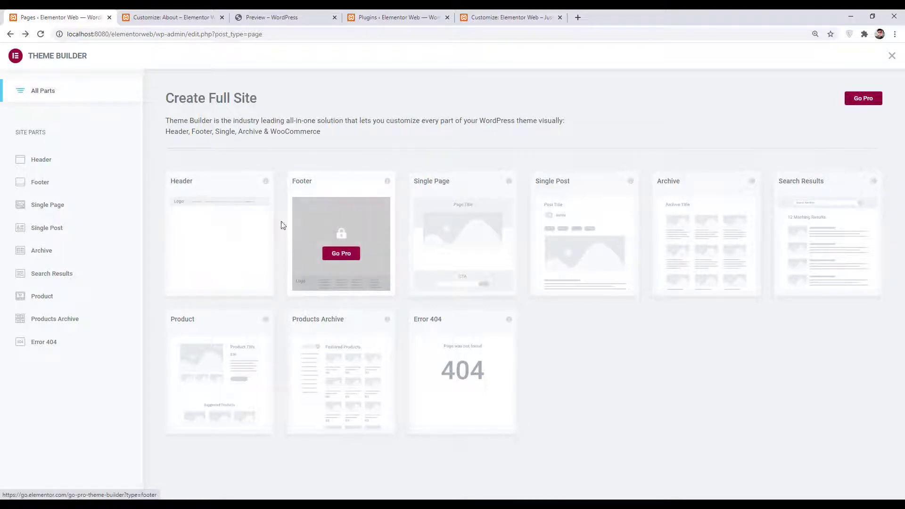
mouse_move(257, 205)
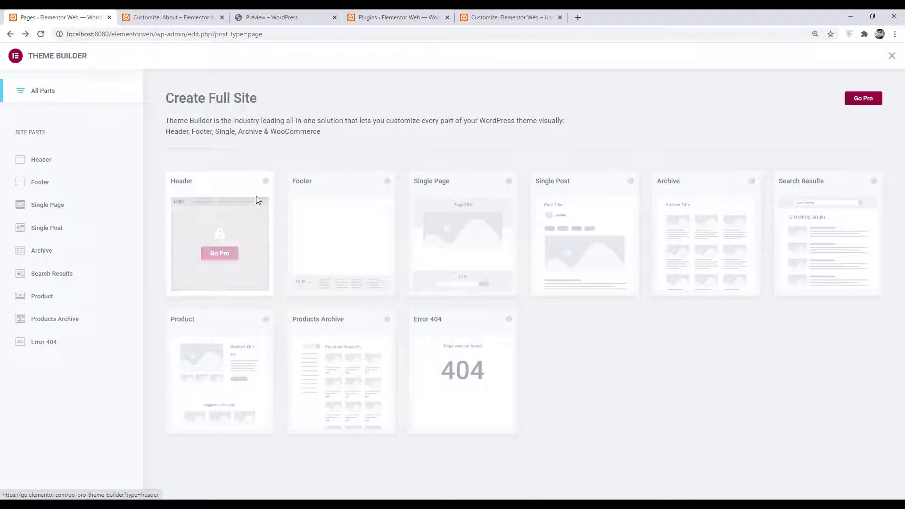